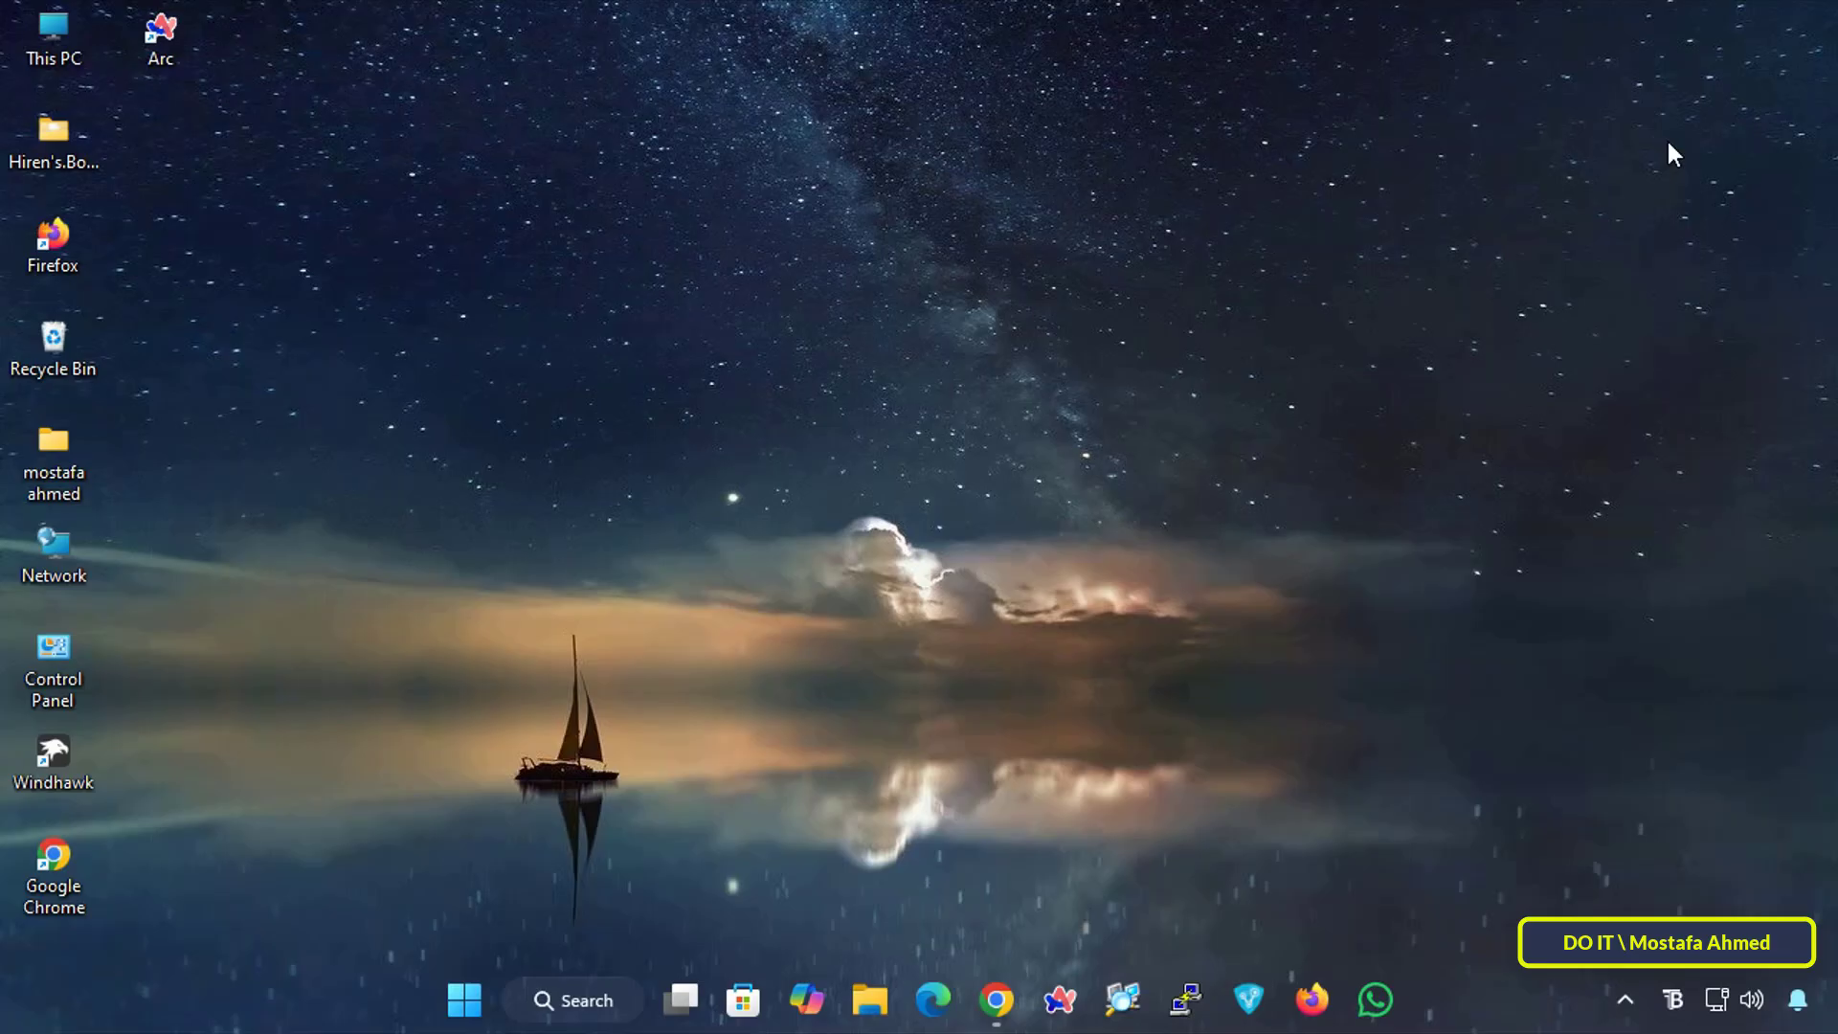
Search Google in Chrome for "bginfo download" and open the Microsoft Learn page for BgInfo - Sysinternals
left_click(995, 1000)
type("BGInfo")
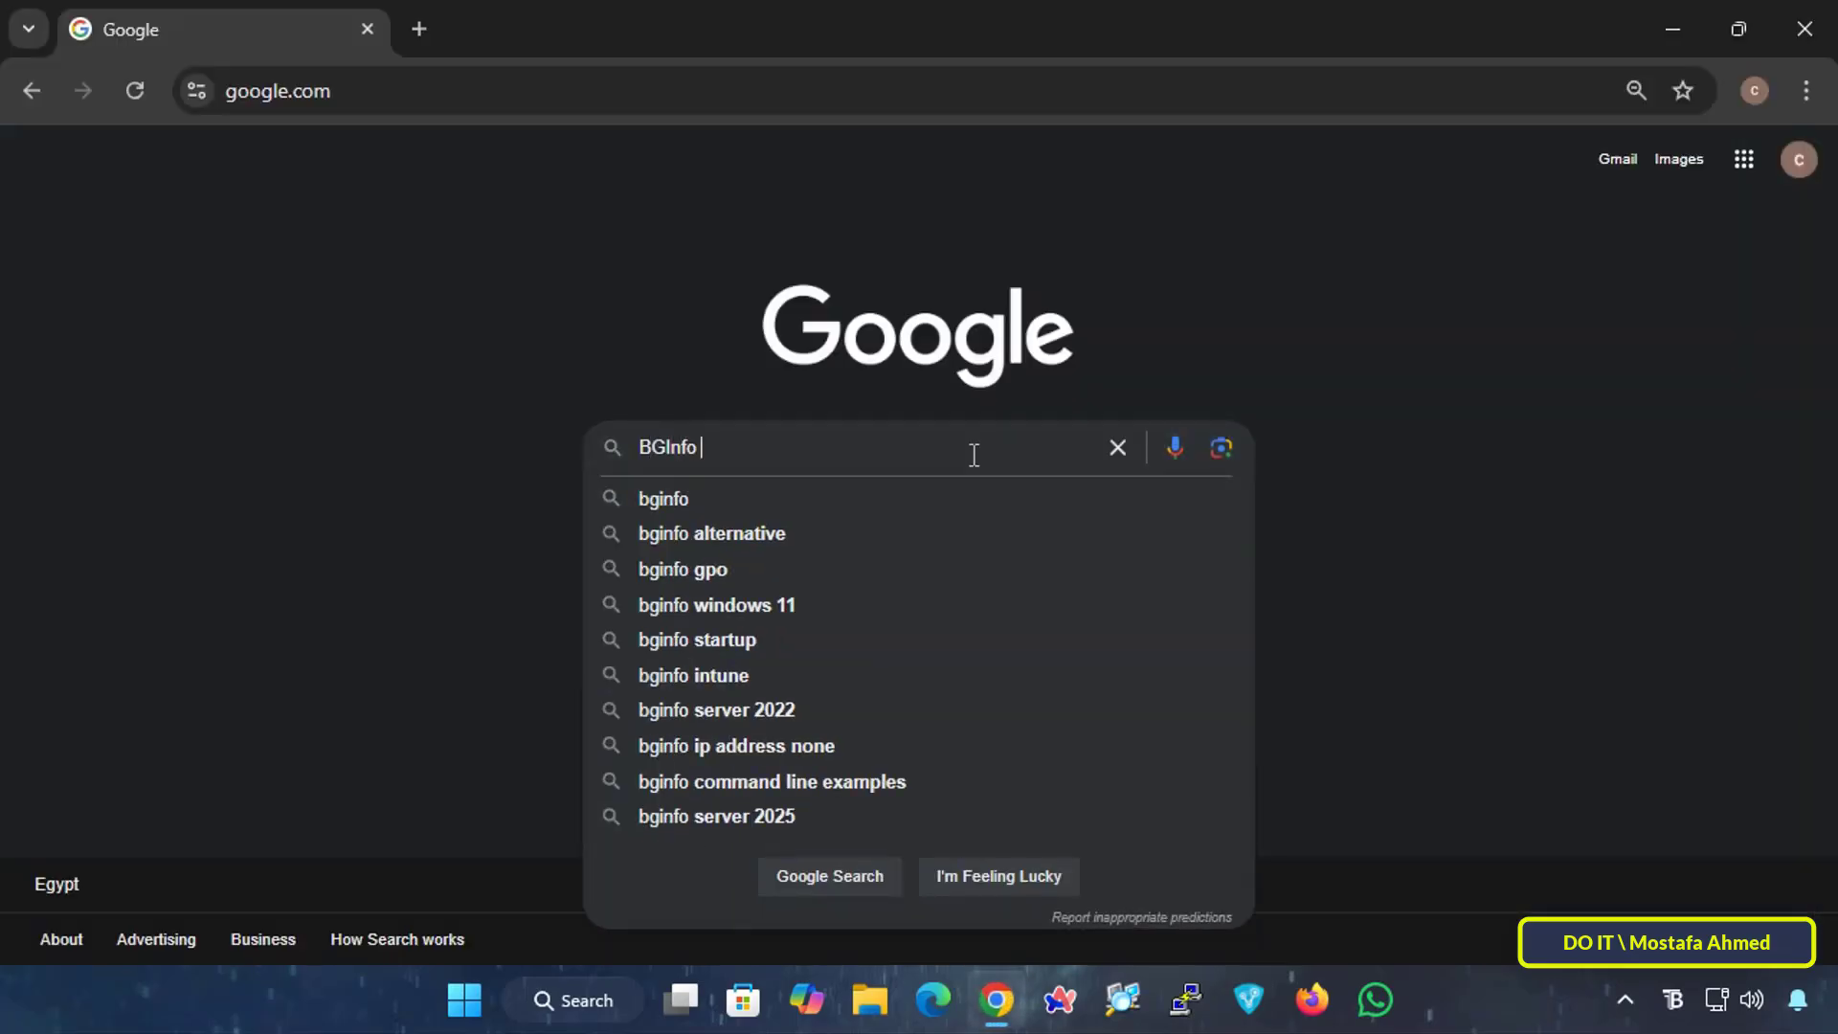
key("Down")
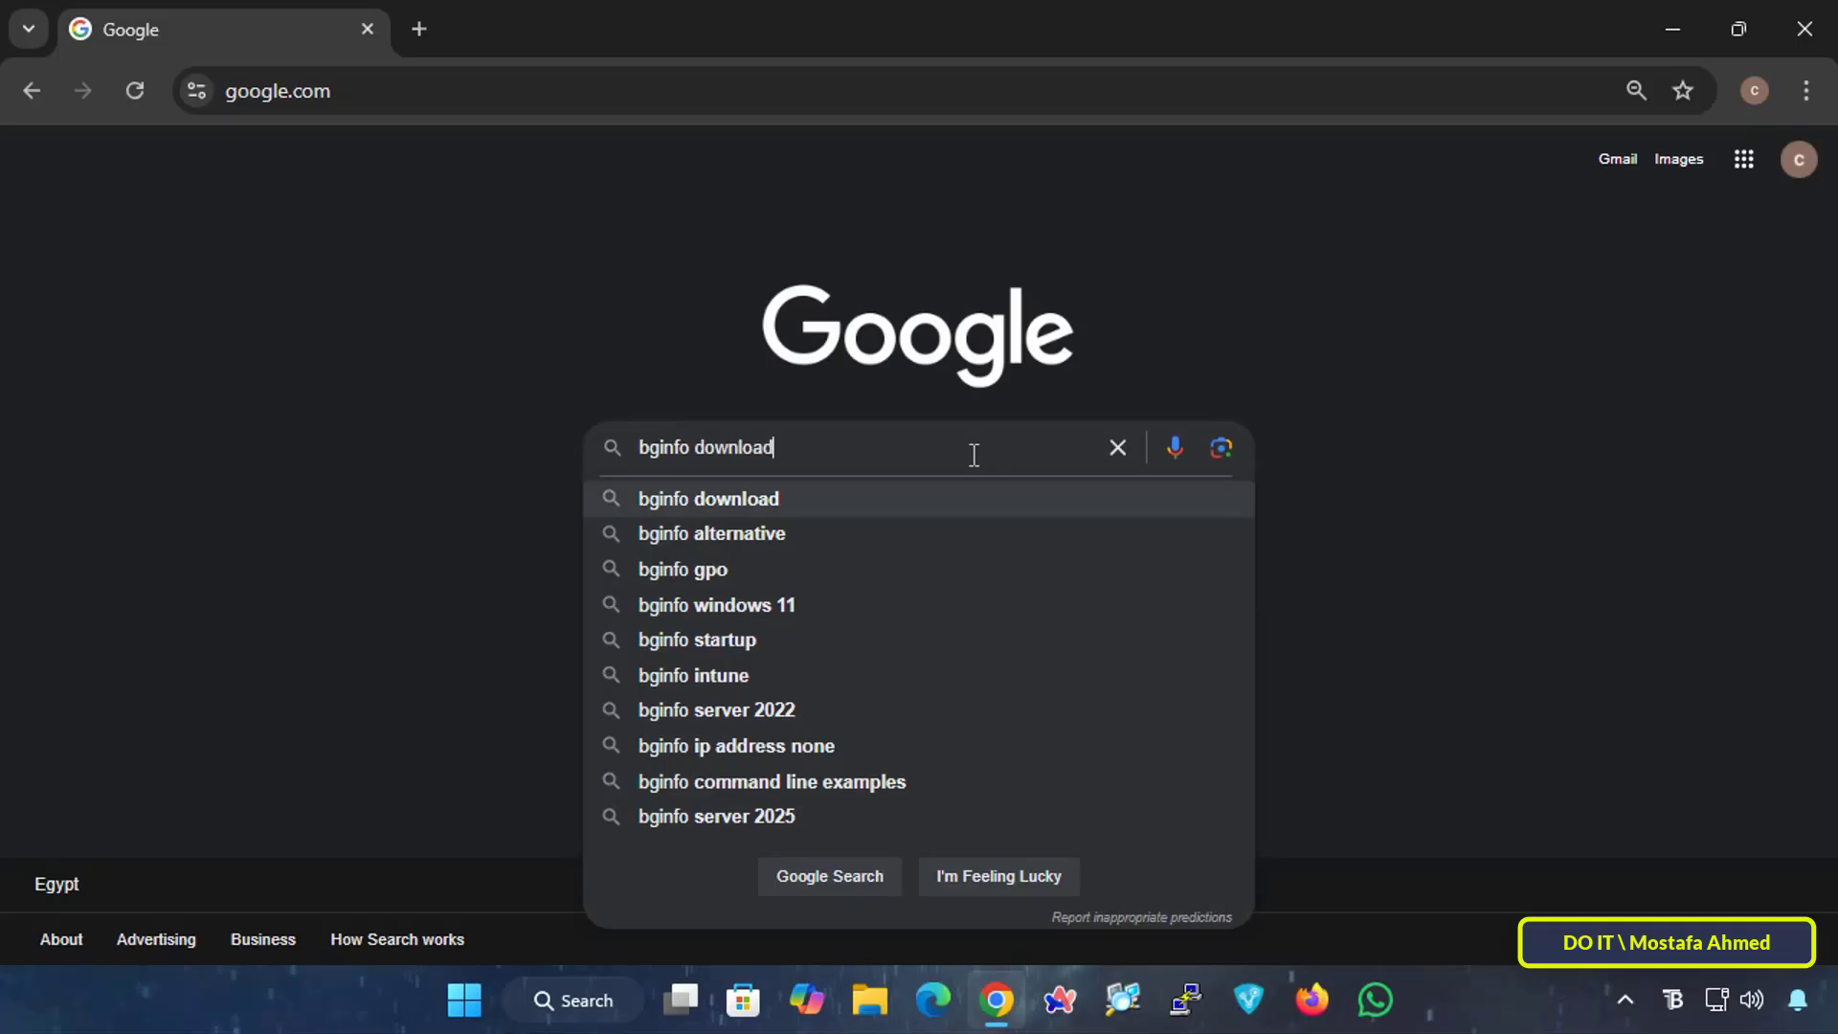
key("Return")
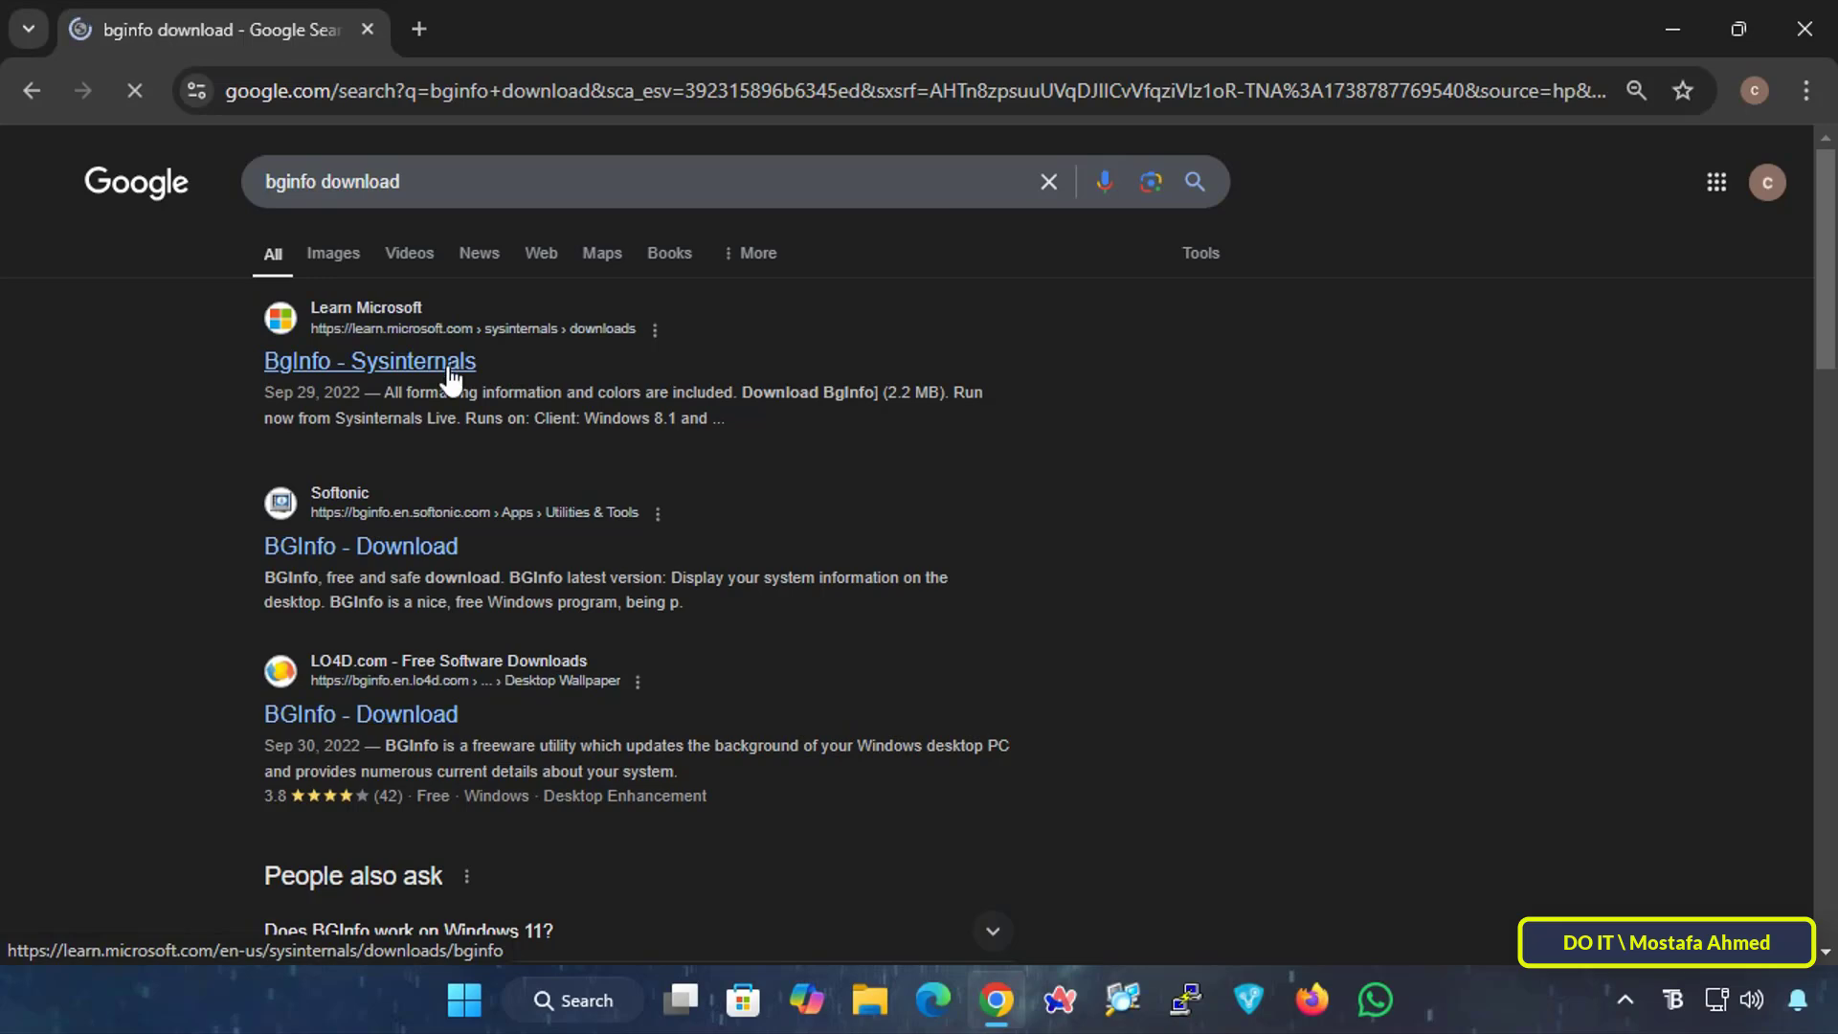
left_click(449, 369)
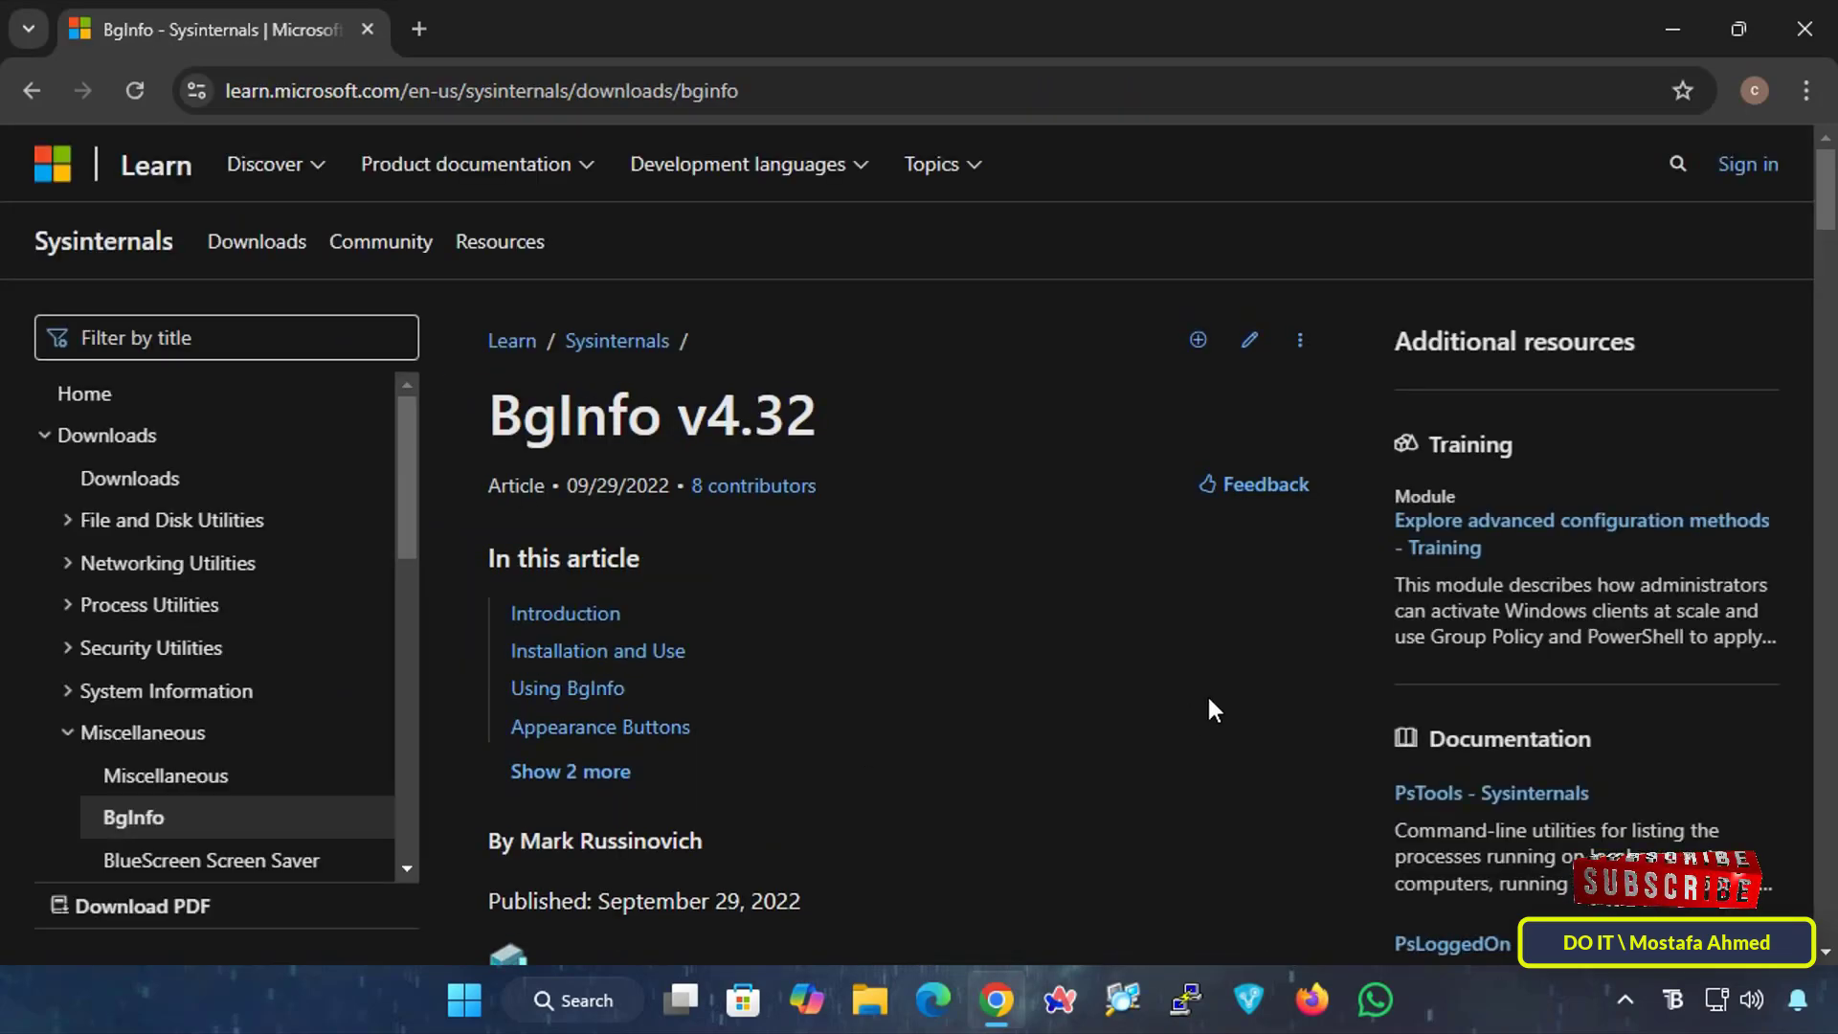
Look through the introduction, installation and usage sections of the BgInfo page
scroll(1173, 682, "down", 6)
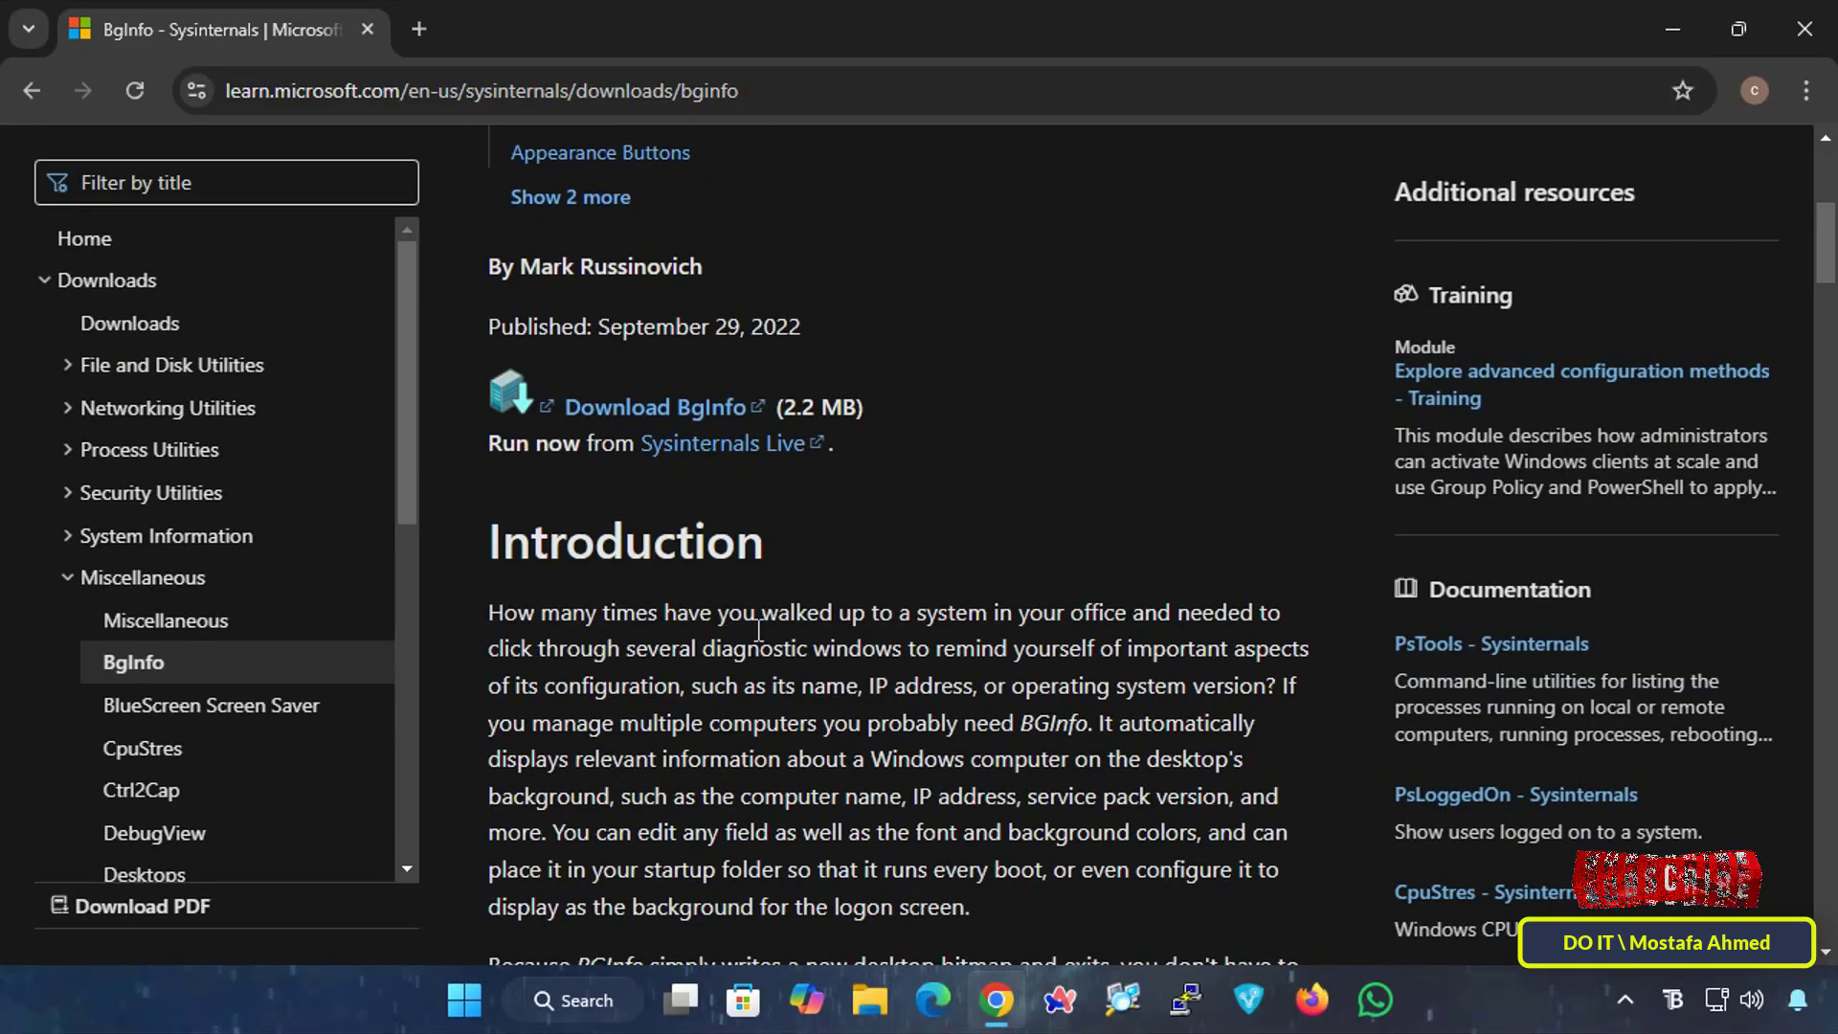
scroll(978, 657, "down", 8)
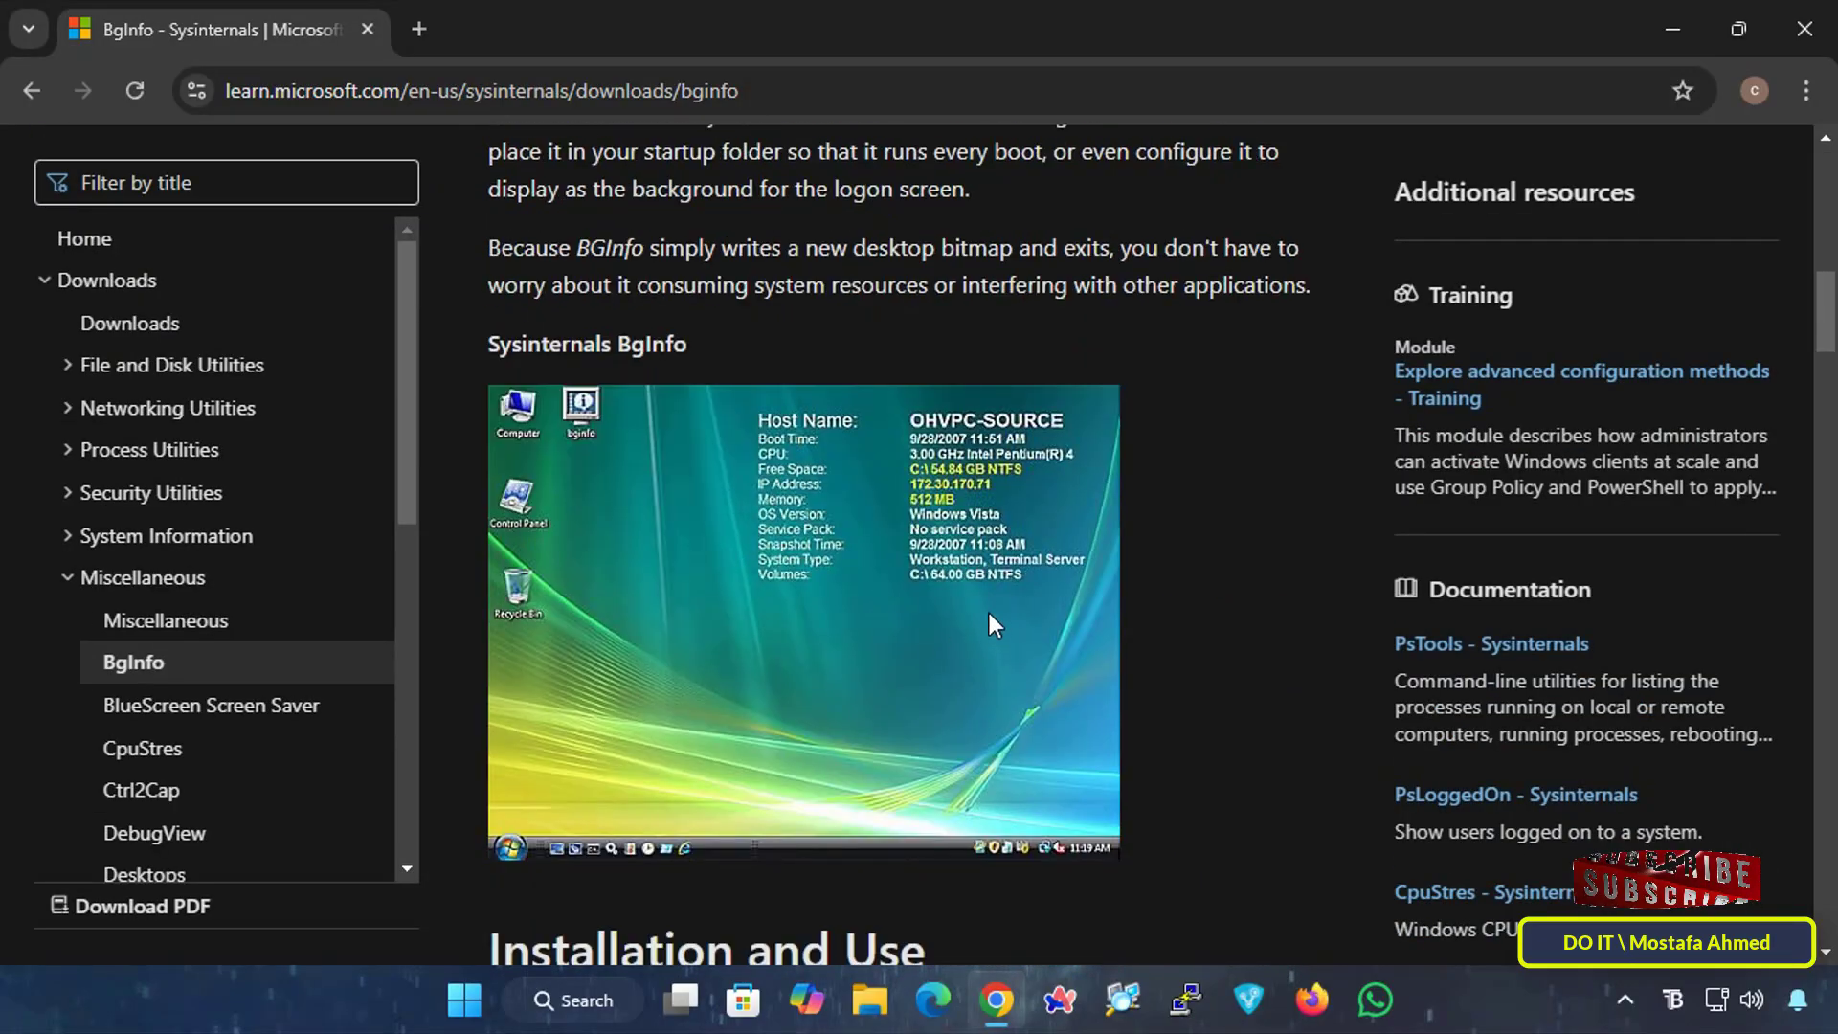
scroll(991, 660, "down", 3)
scroll(992, 668, "down", 14)
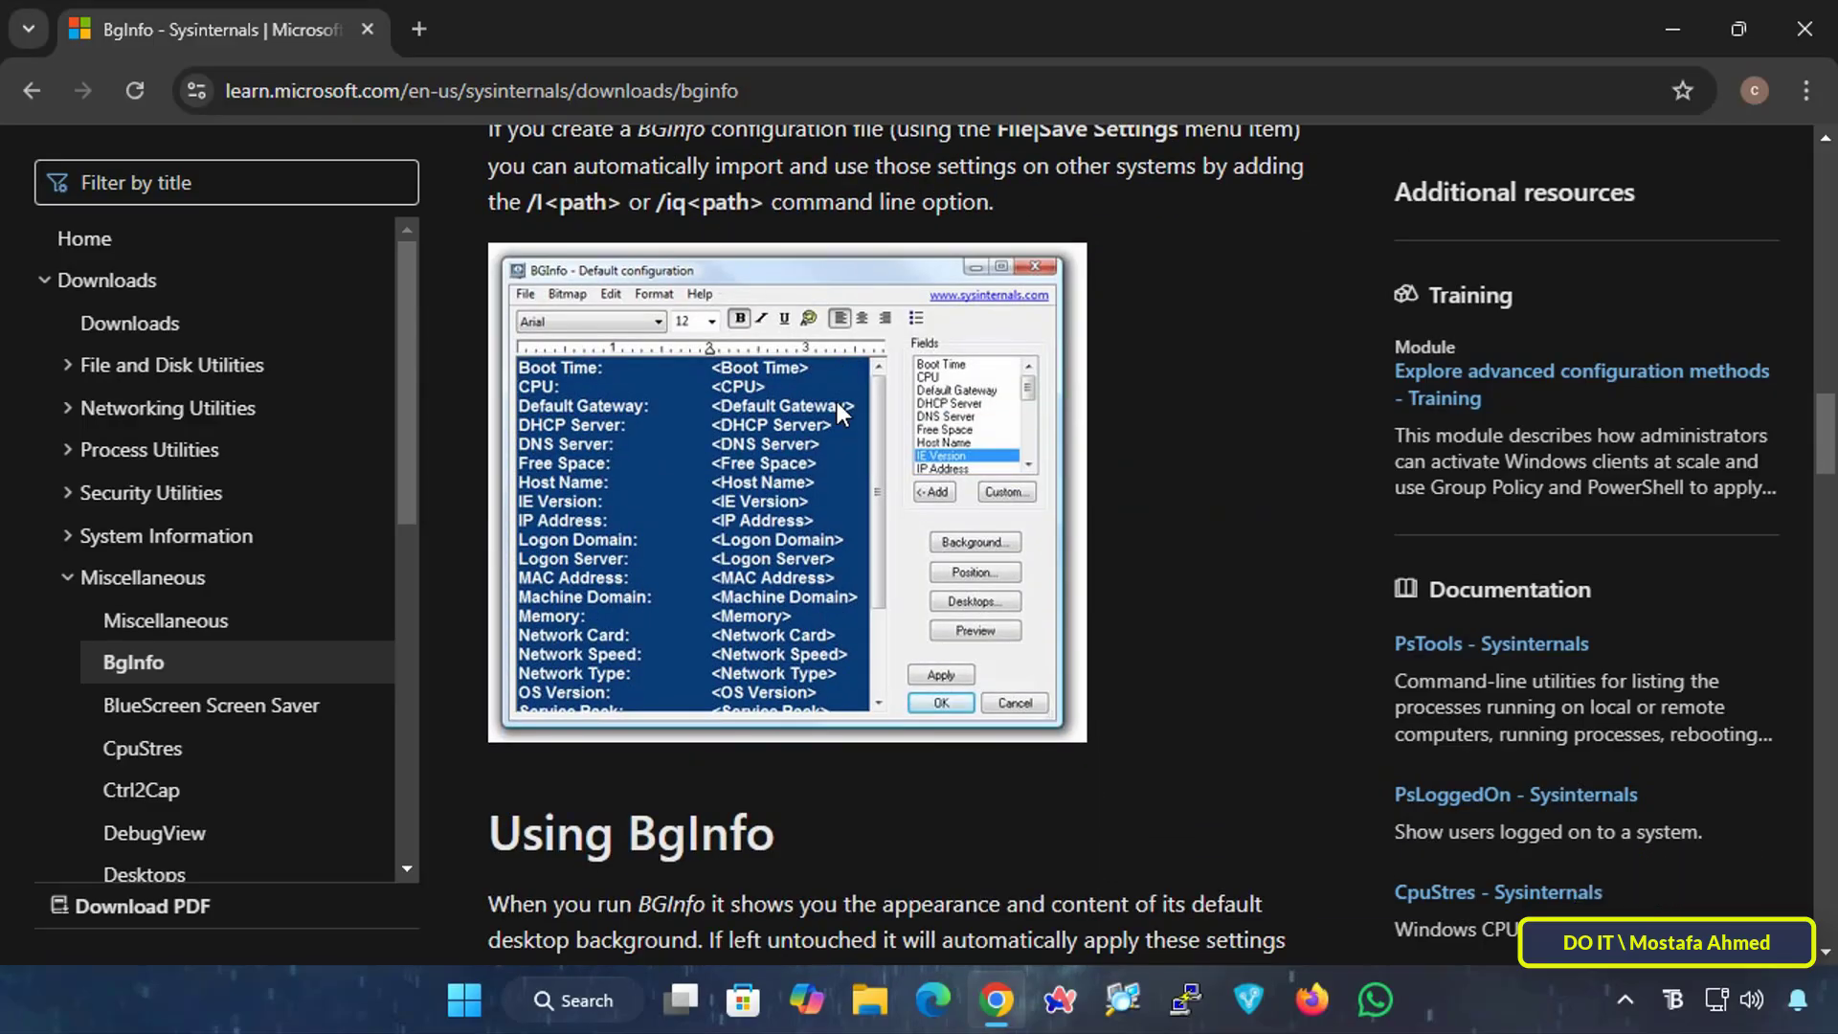
scroll(840, 411, "down", 4)
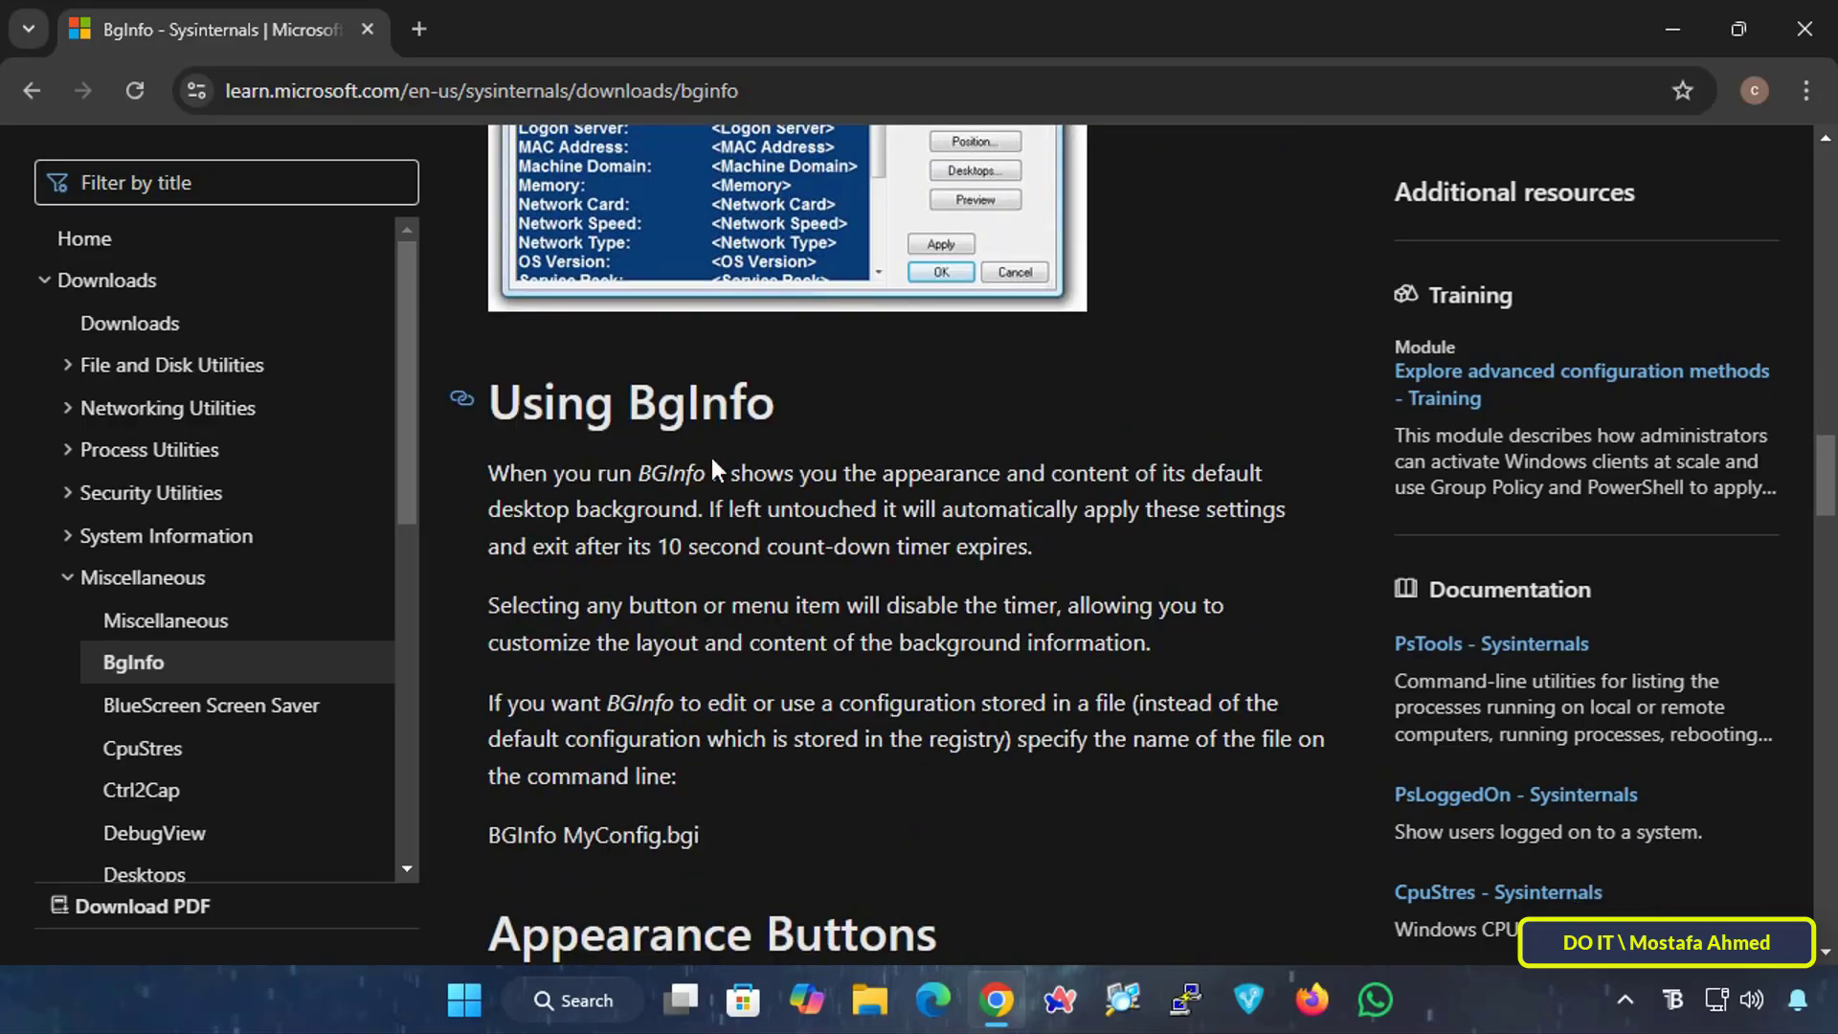
scroll(841, 532, "down", 3)
scroll(842, 538, "up", 15)
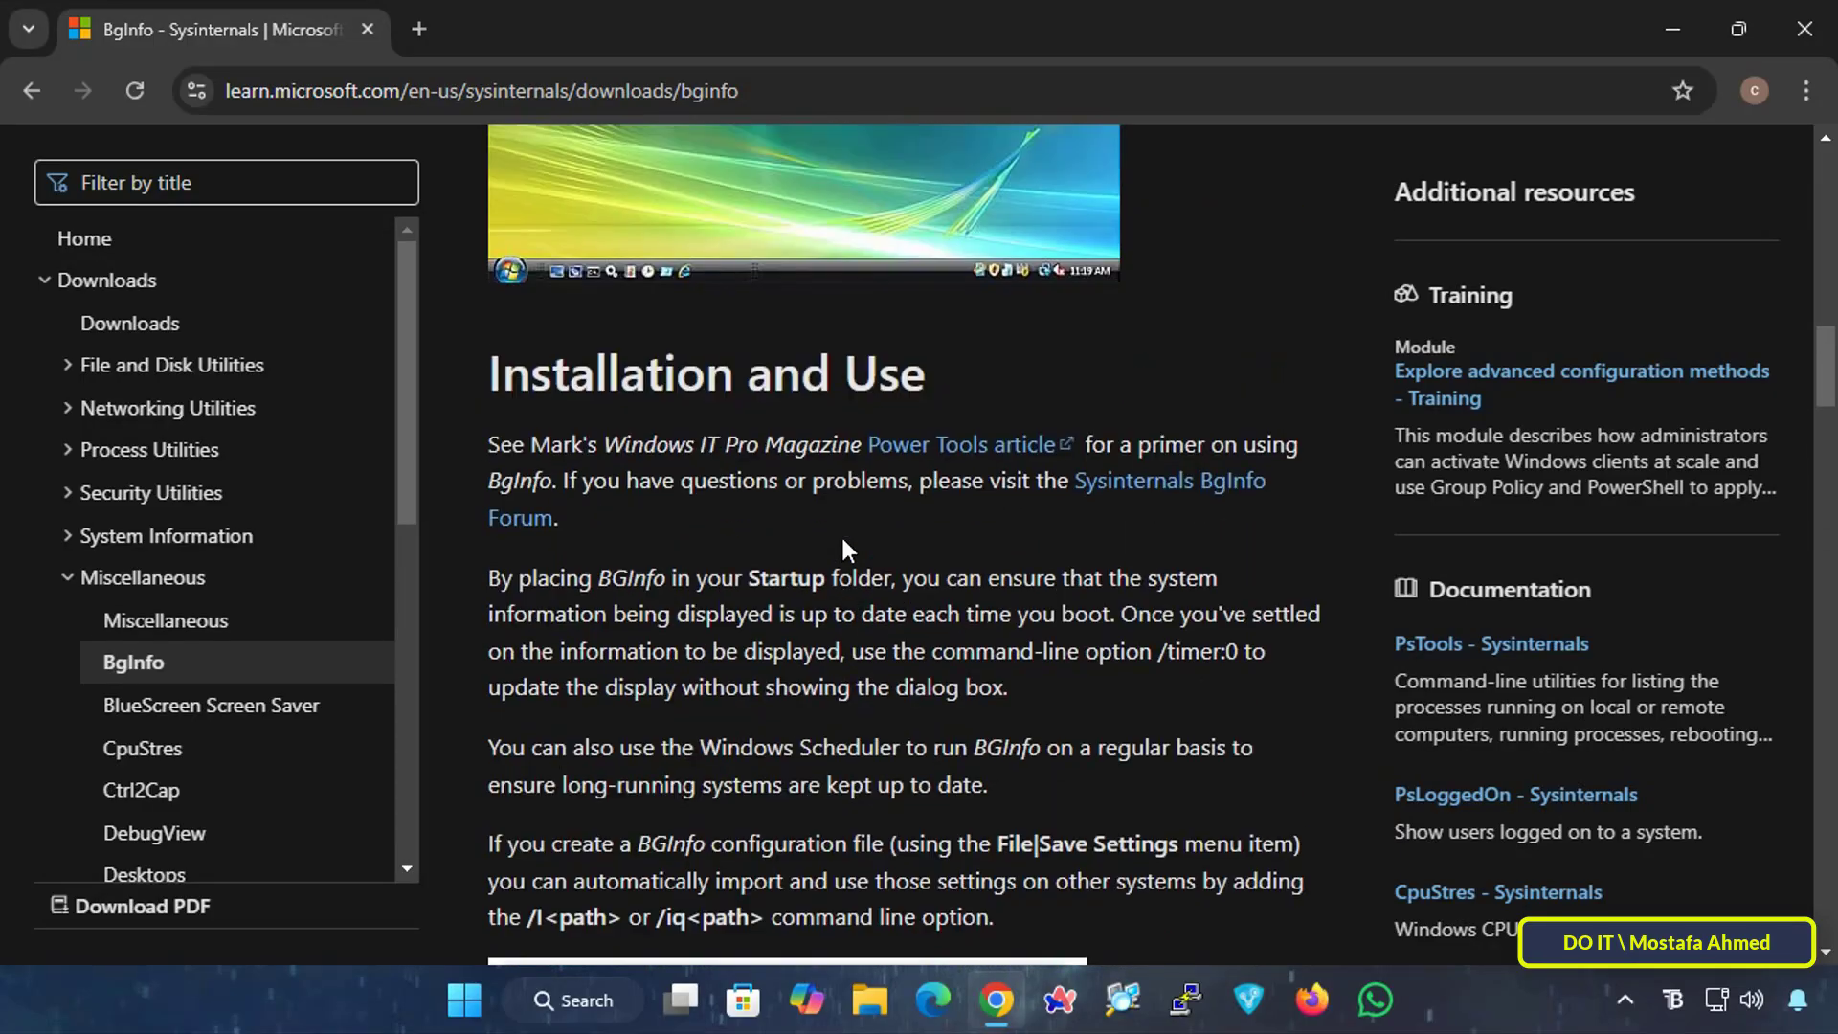
scroll(841, 532, "up", 15)
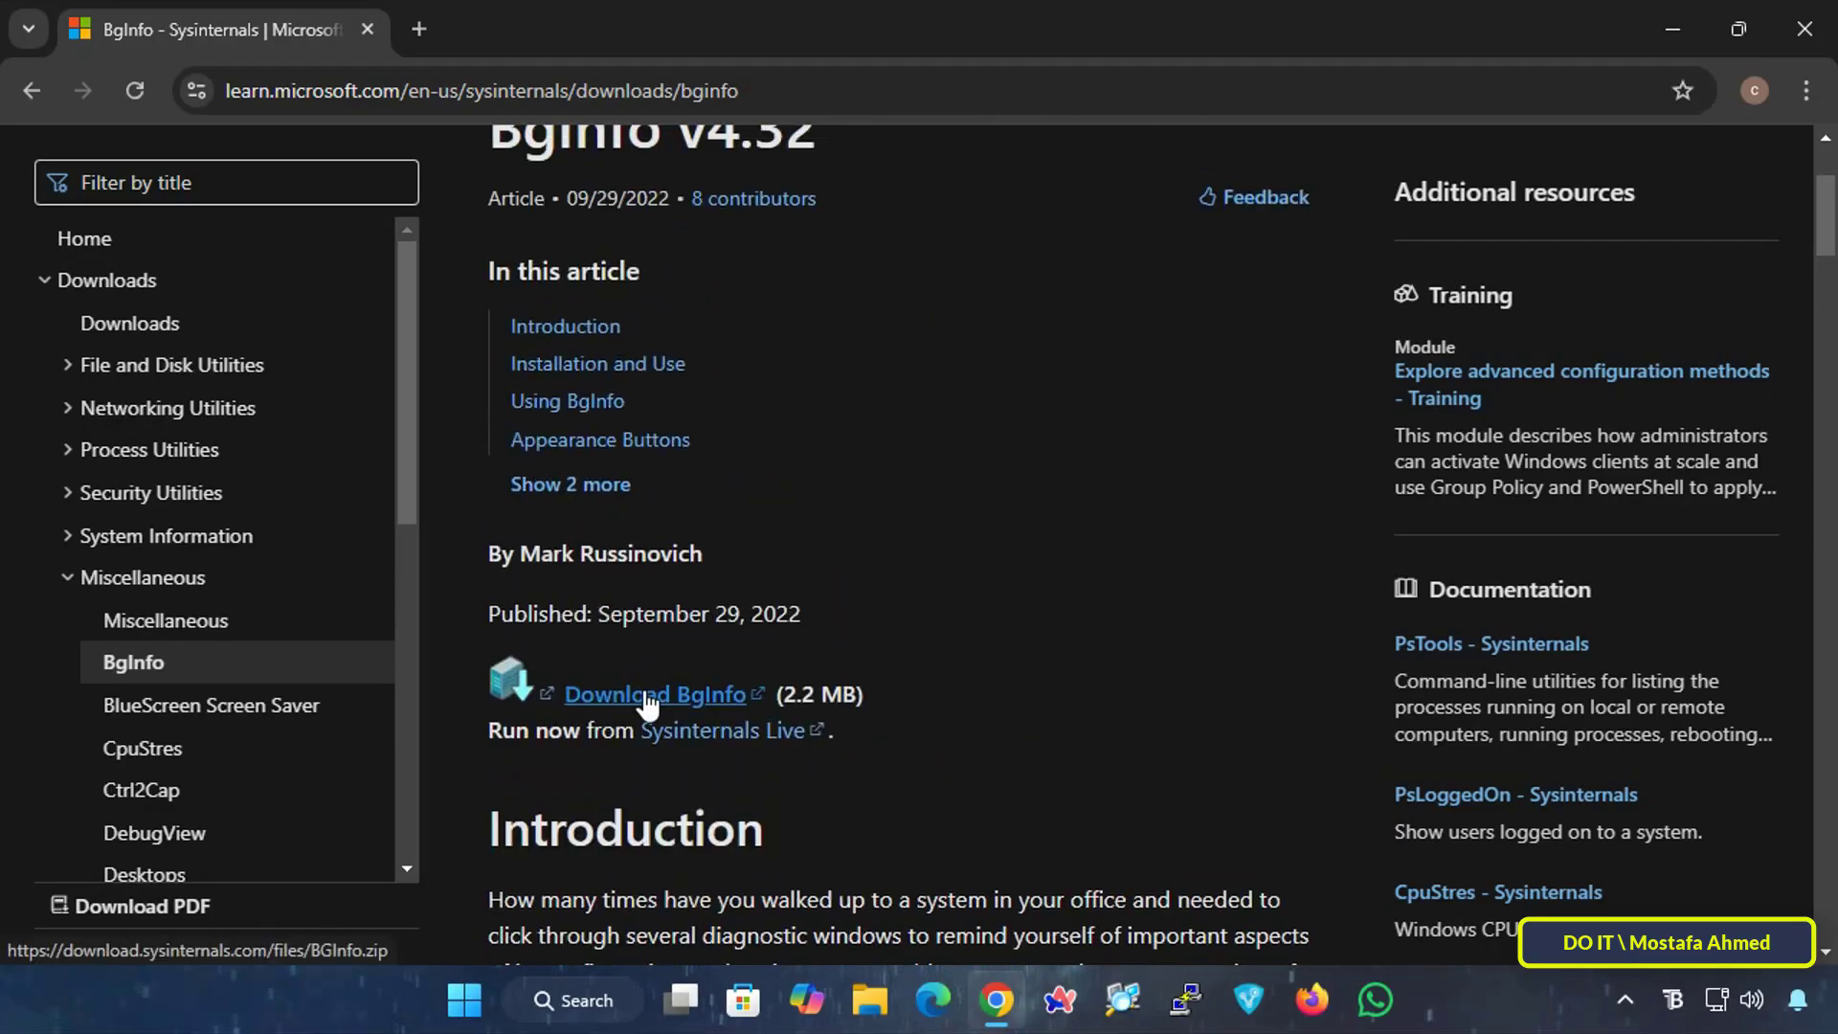
Download BGInfo.zip and extract it into a BGInfo folder inside Downloads
left_click(647, 701)
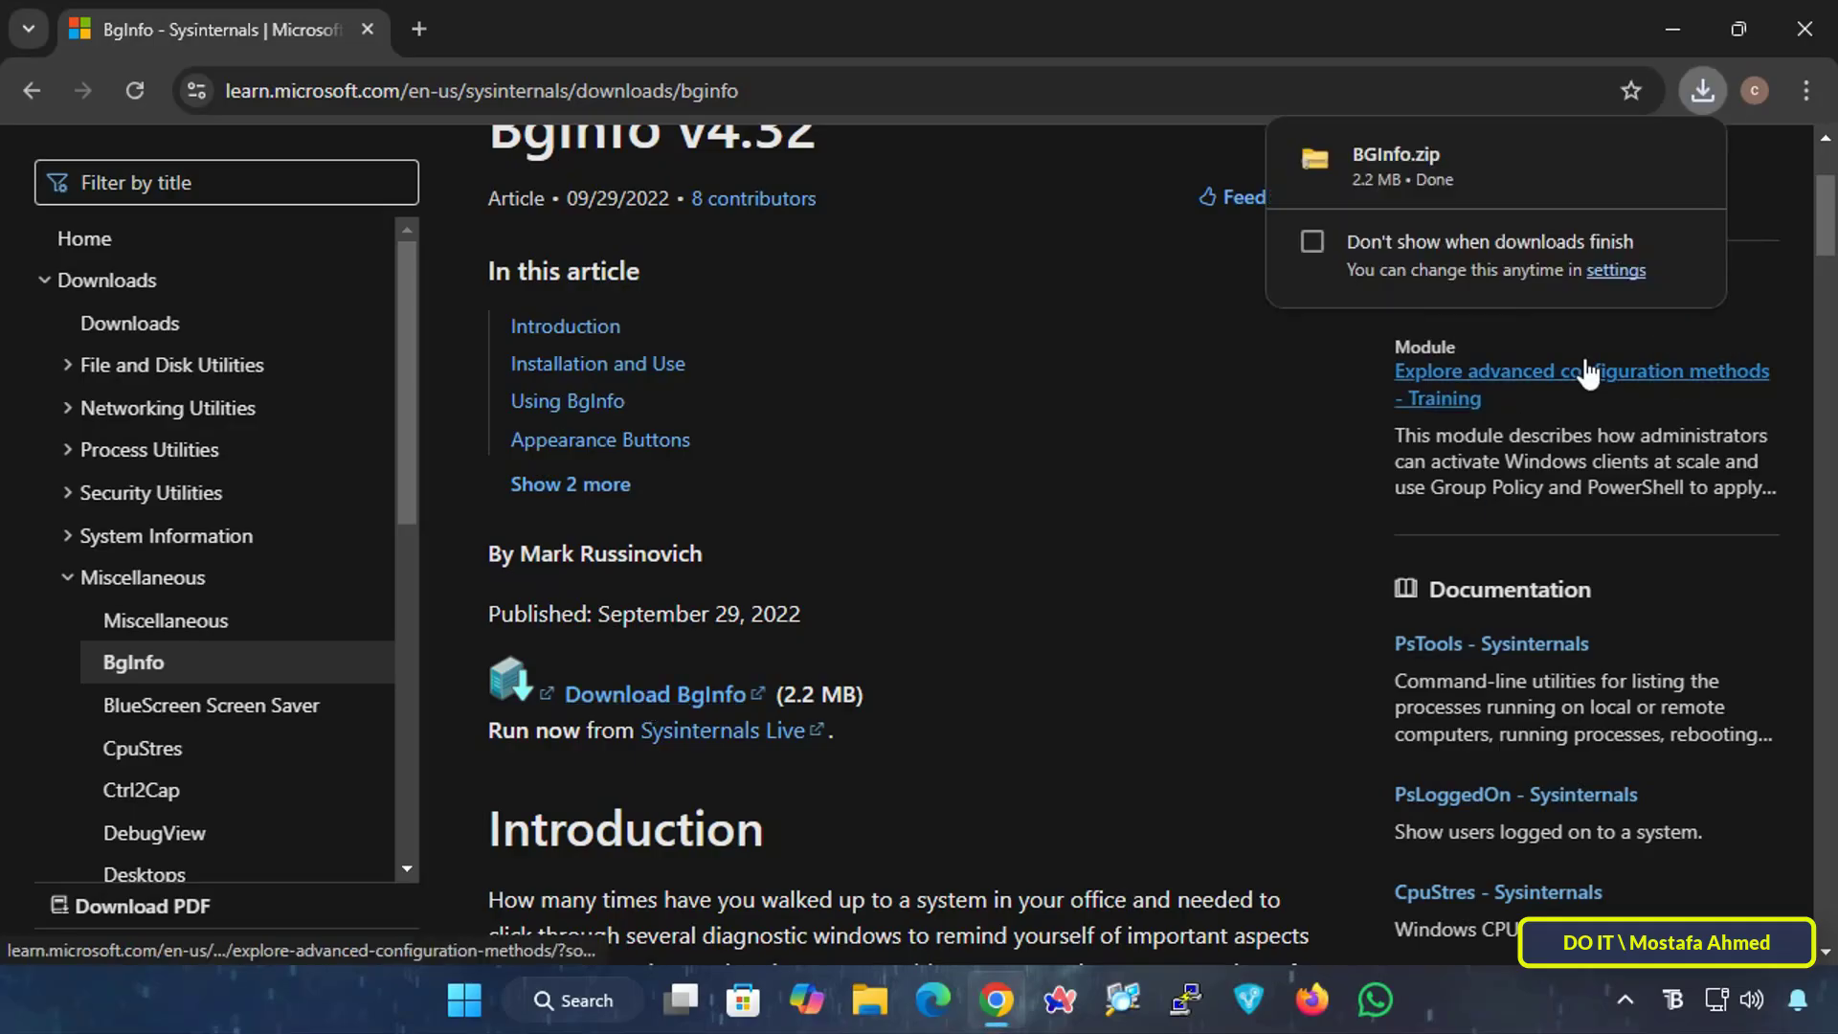
left_click(1628, 153)
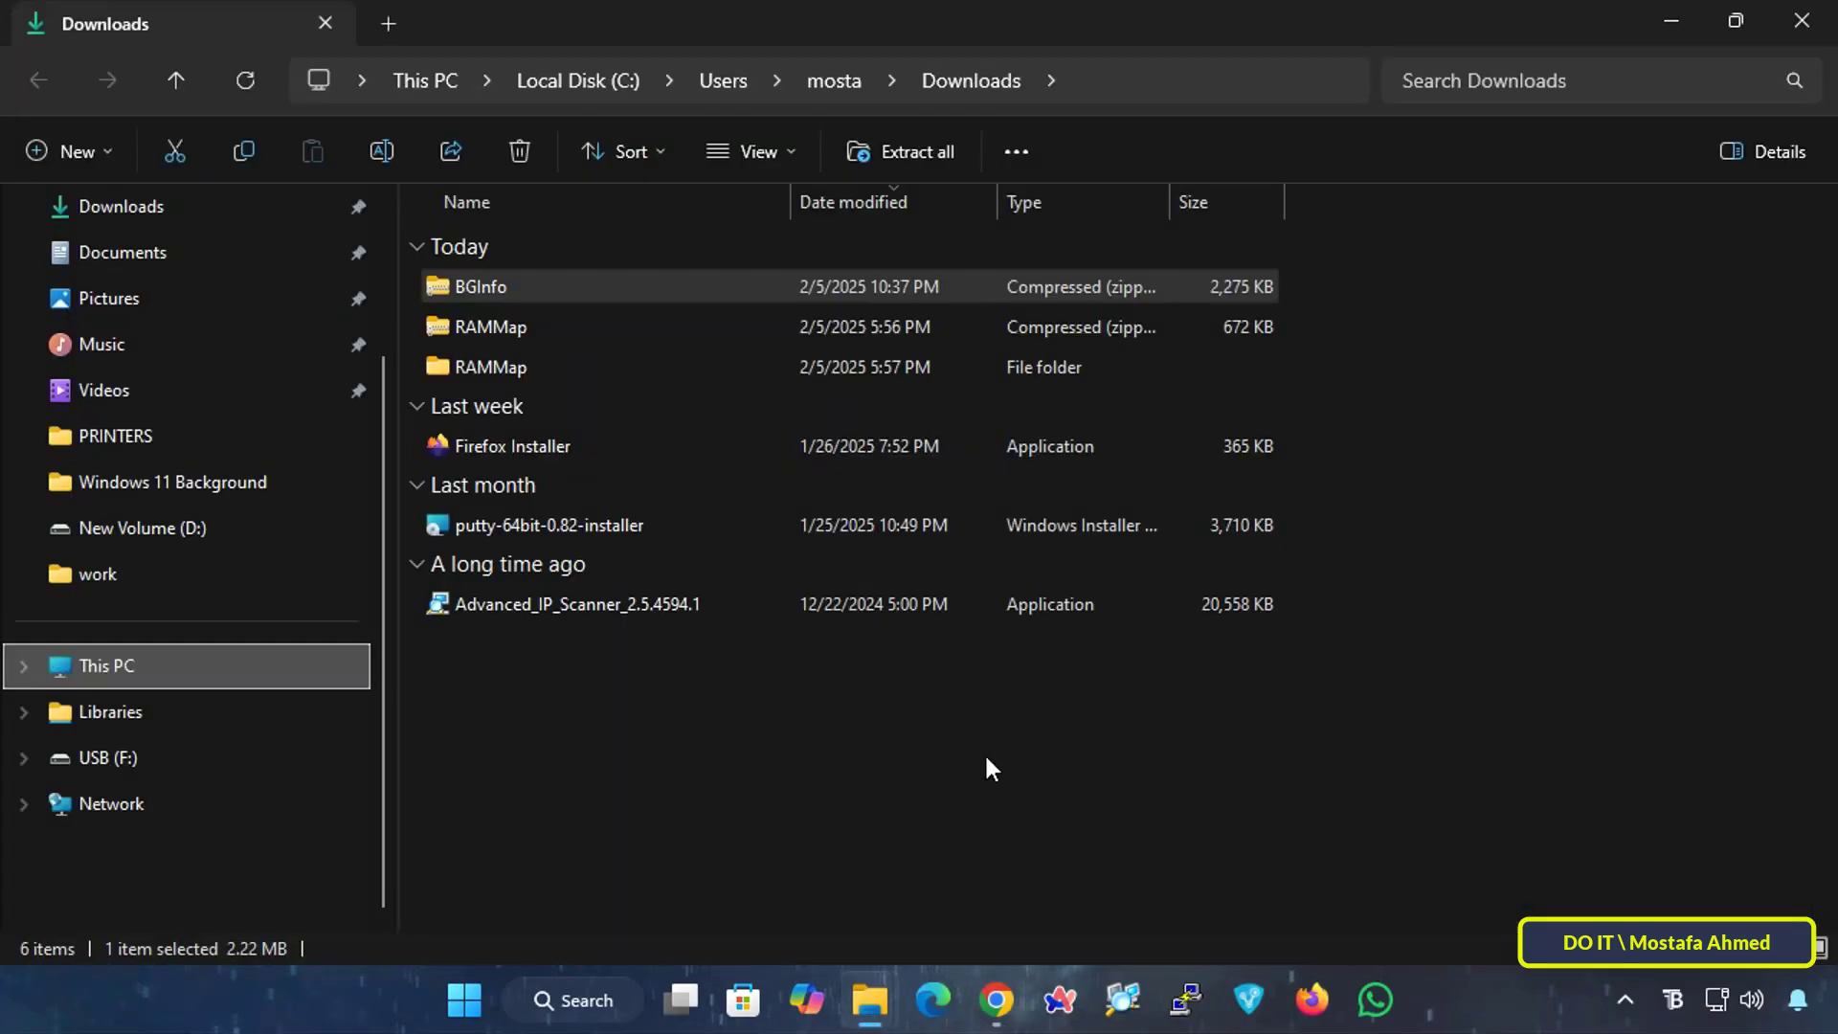
right_click(496, 285)
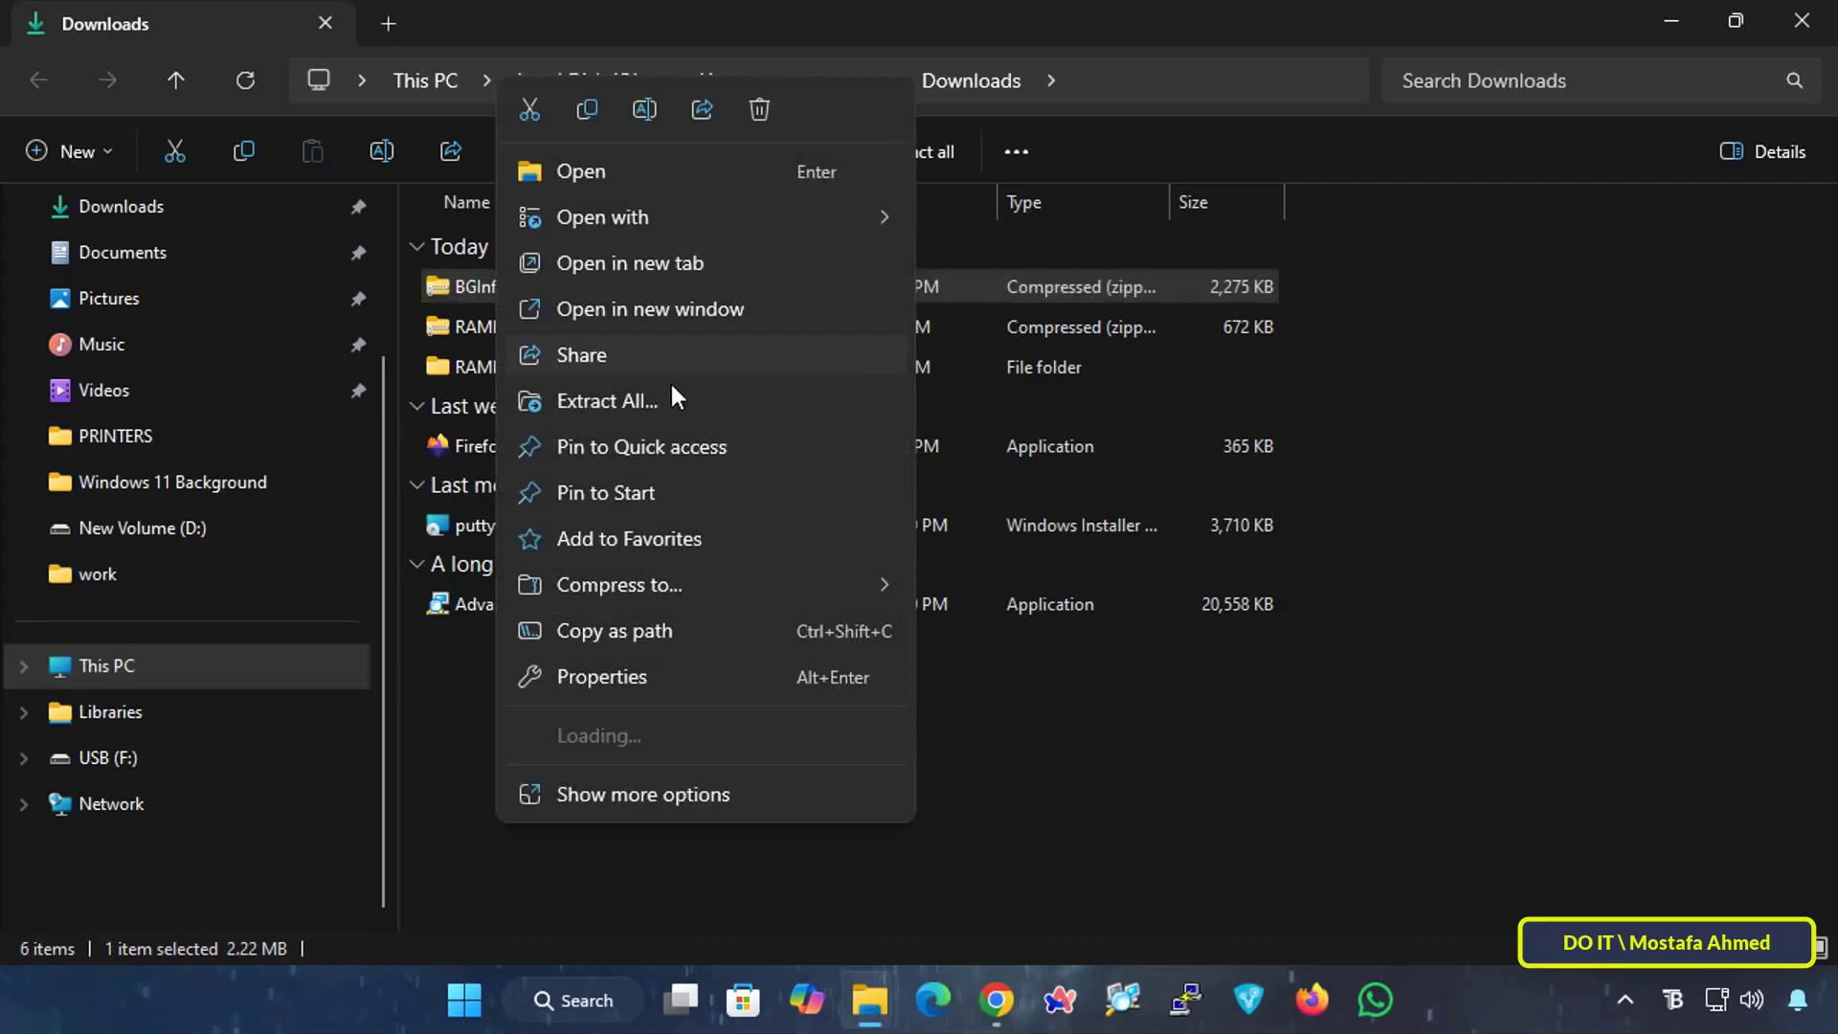
left_click(674, 410)
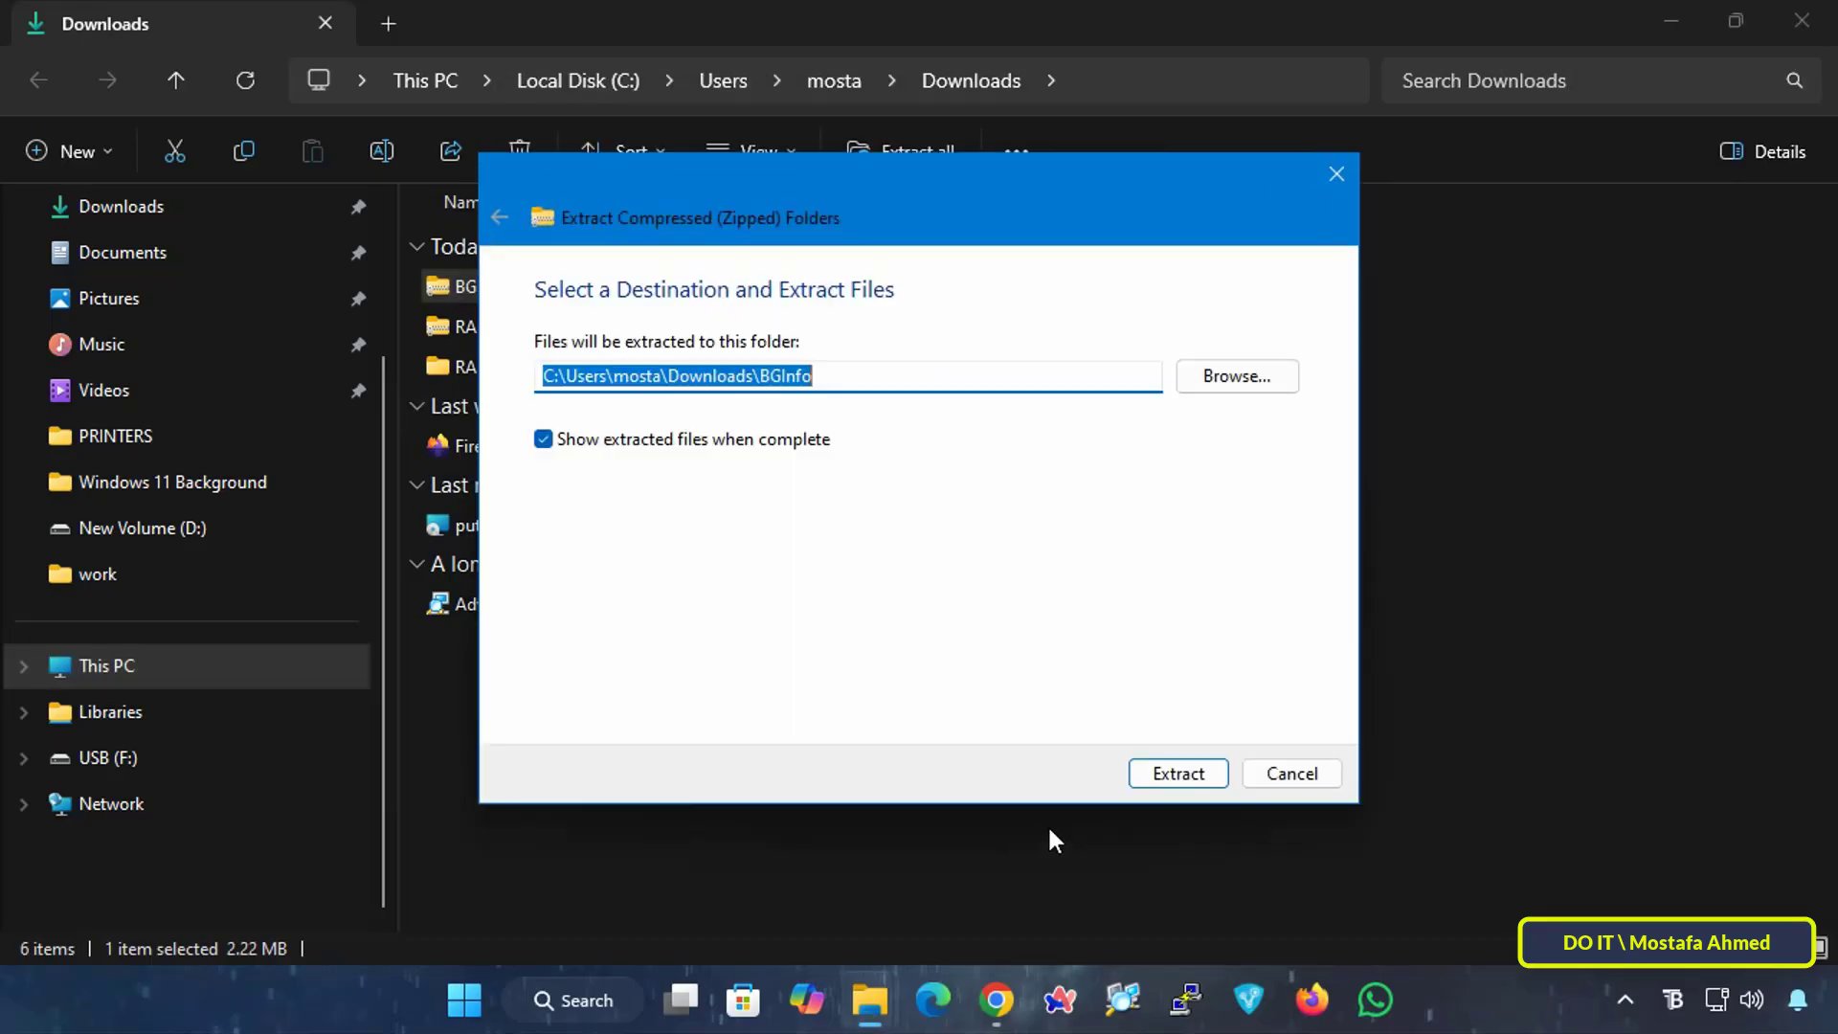
left_click(1176, 773)
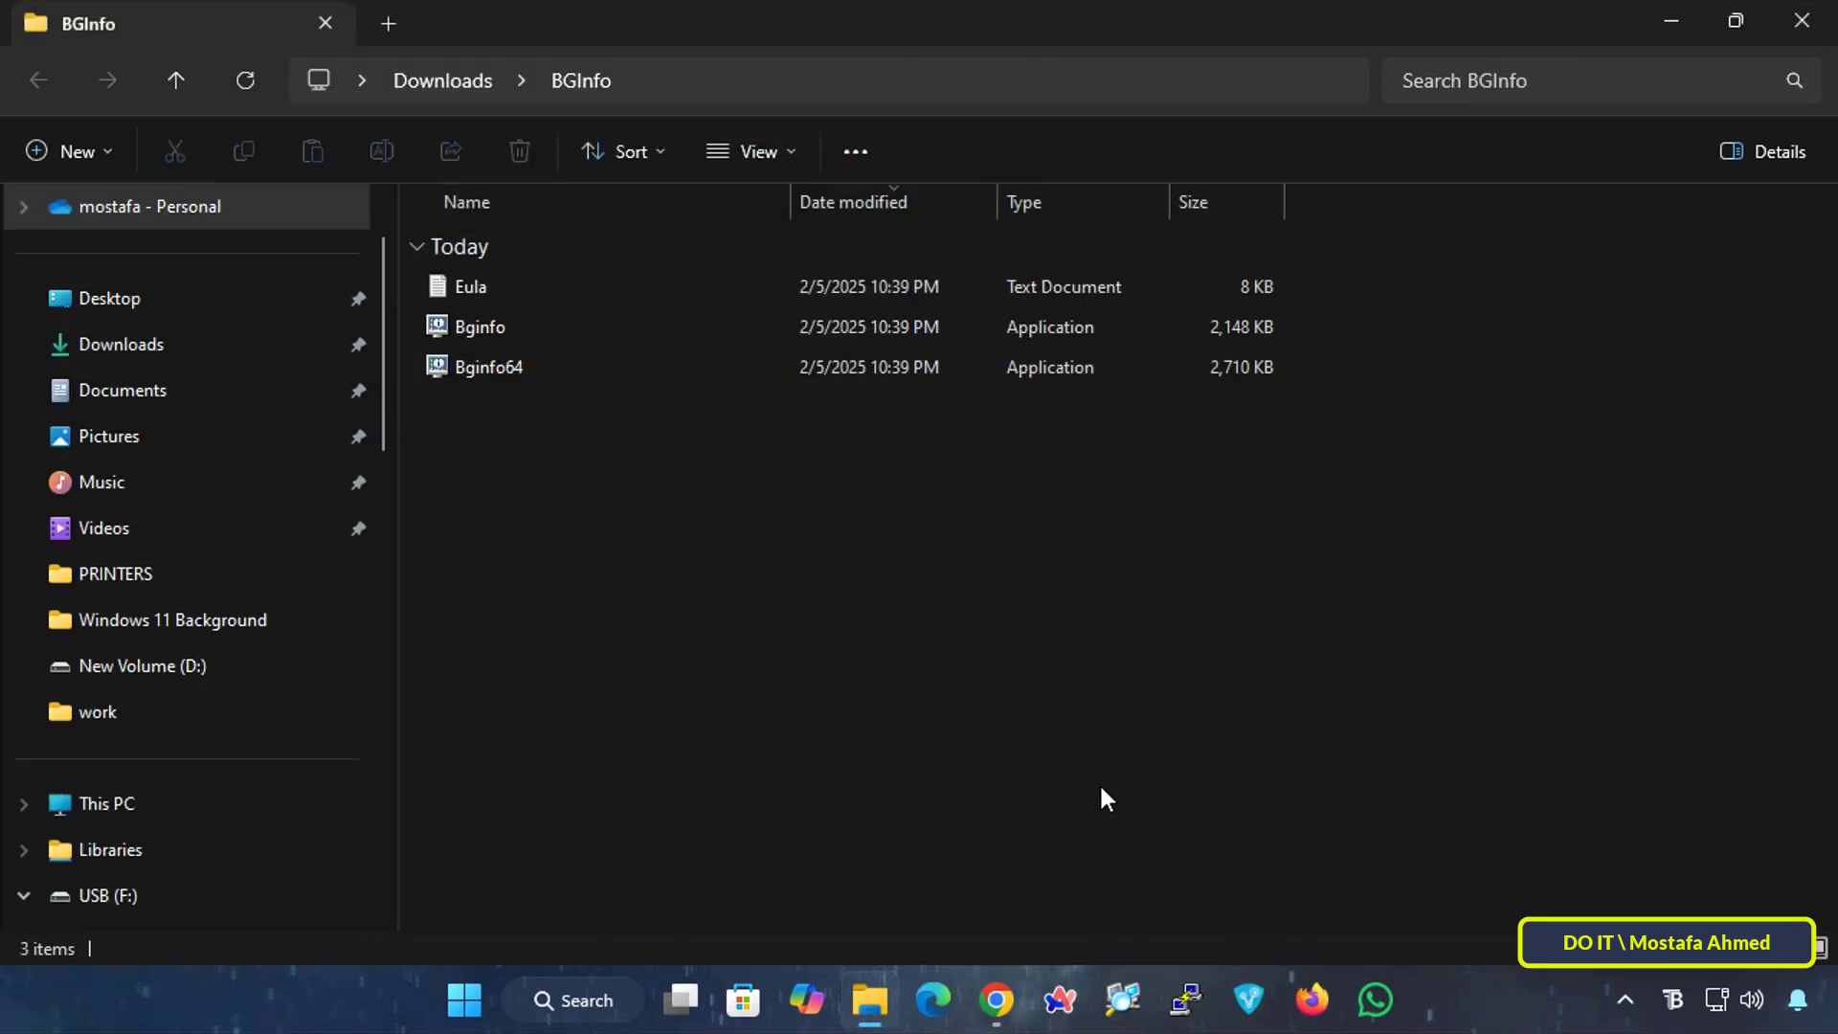
Launch Bginfo64 from the extracted folder, then close the folder window and minimize the browser
left_click(481, 370)
double_click(481, 365)
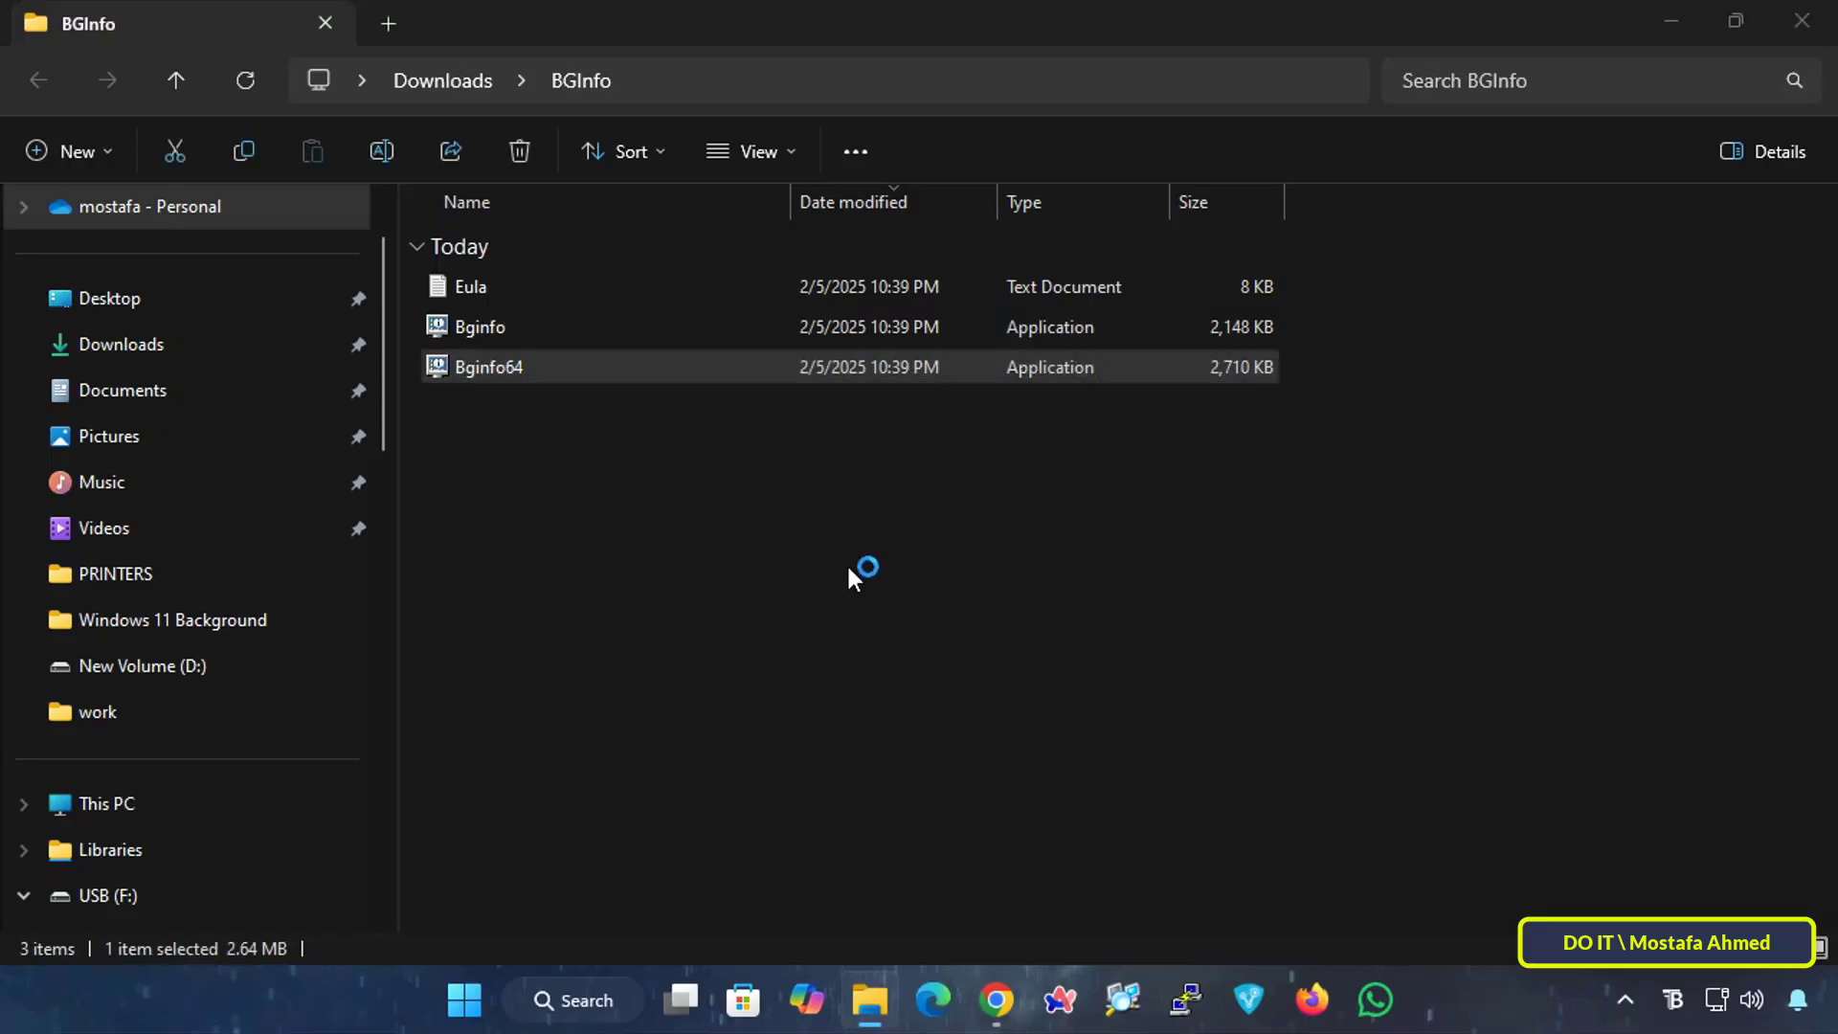
left_click(1802, 21)
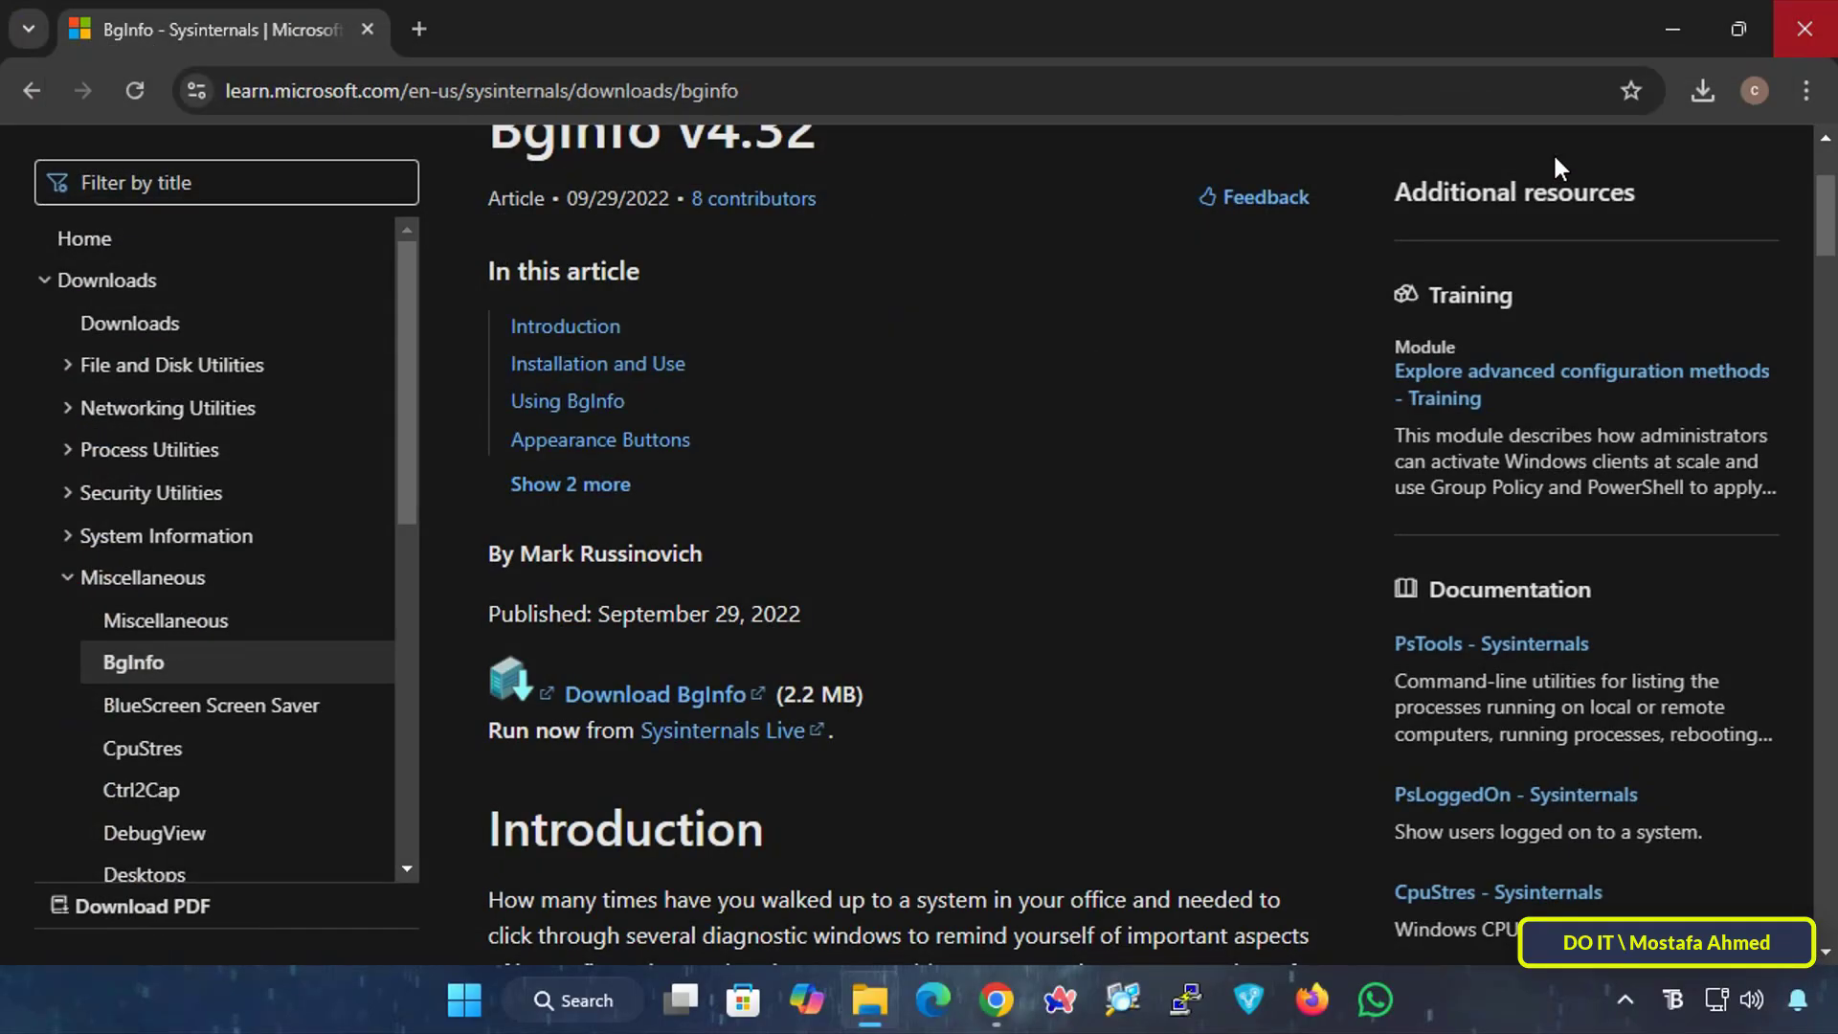
left_click(1673, 28)
left_click(1110, 670)
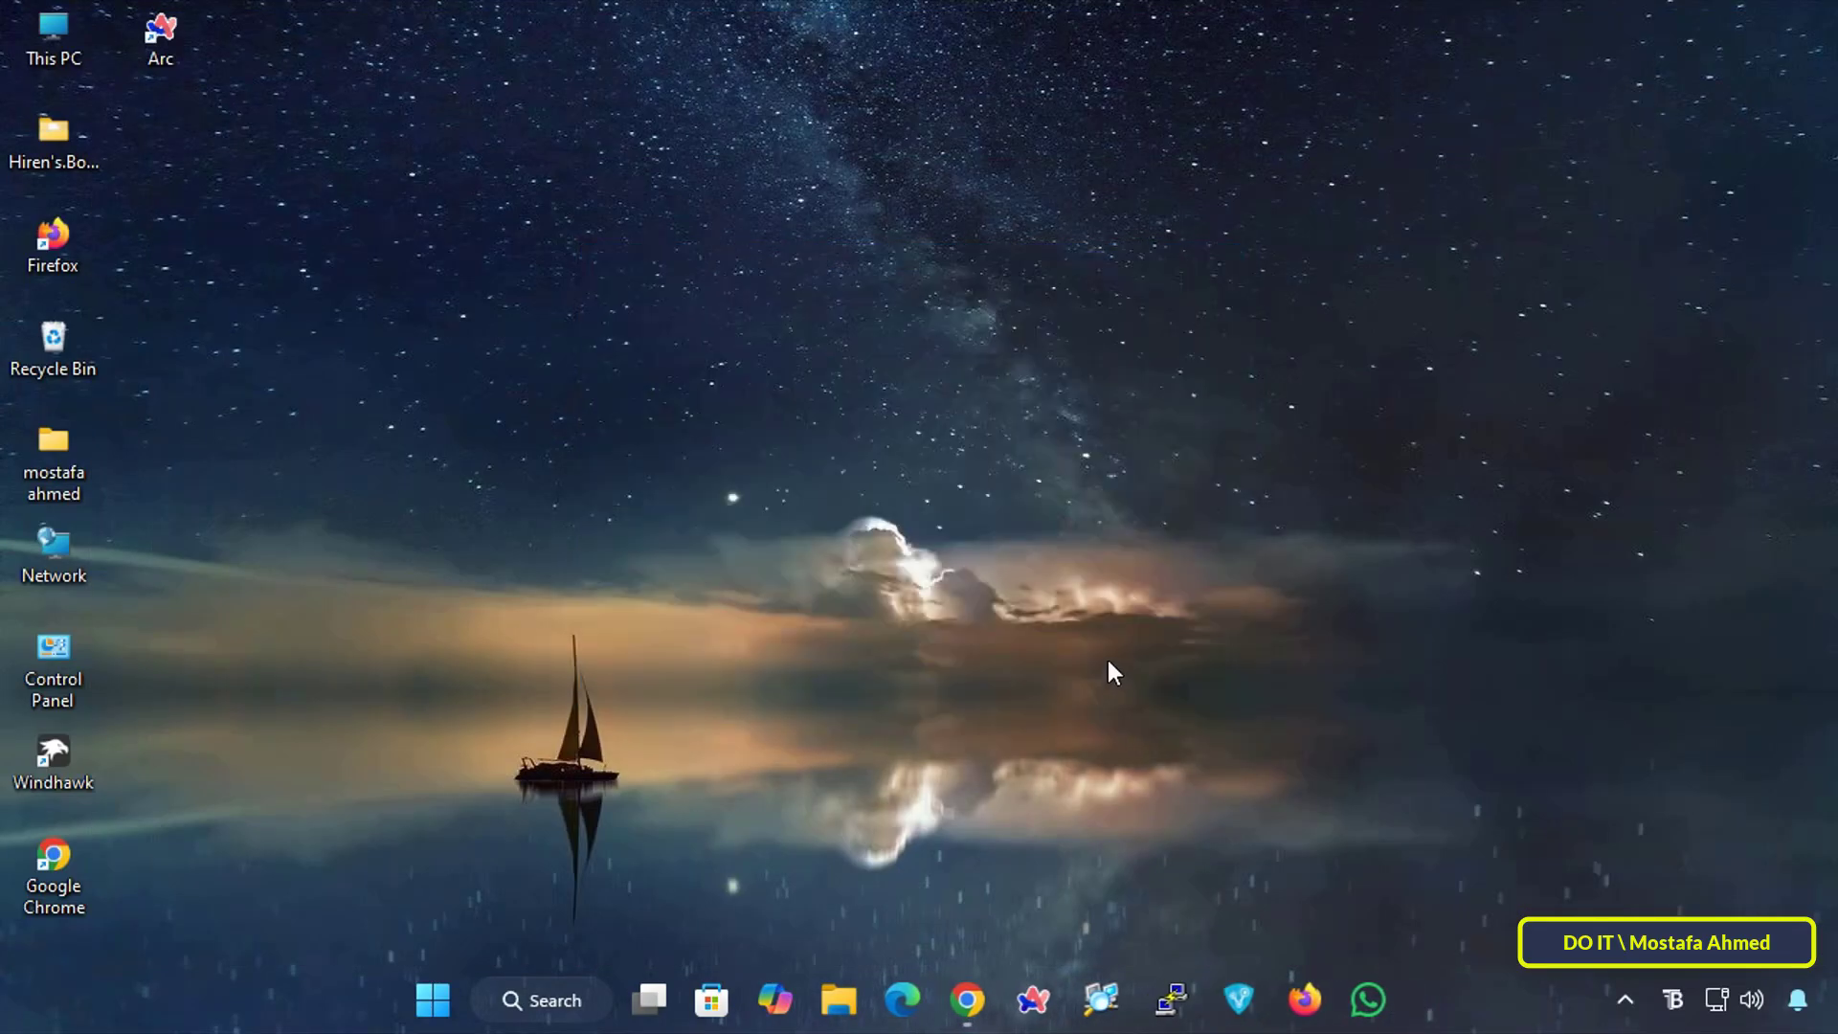
Move the BGInfo window aside and preview the default configuration on the desktop before closing the preview
left_click_drag(1011, 183, 657, 157)
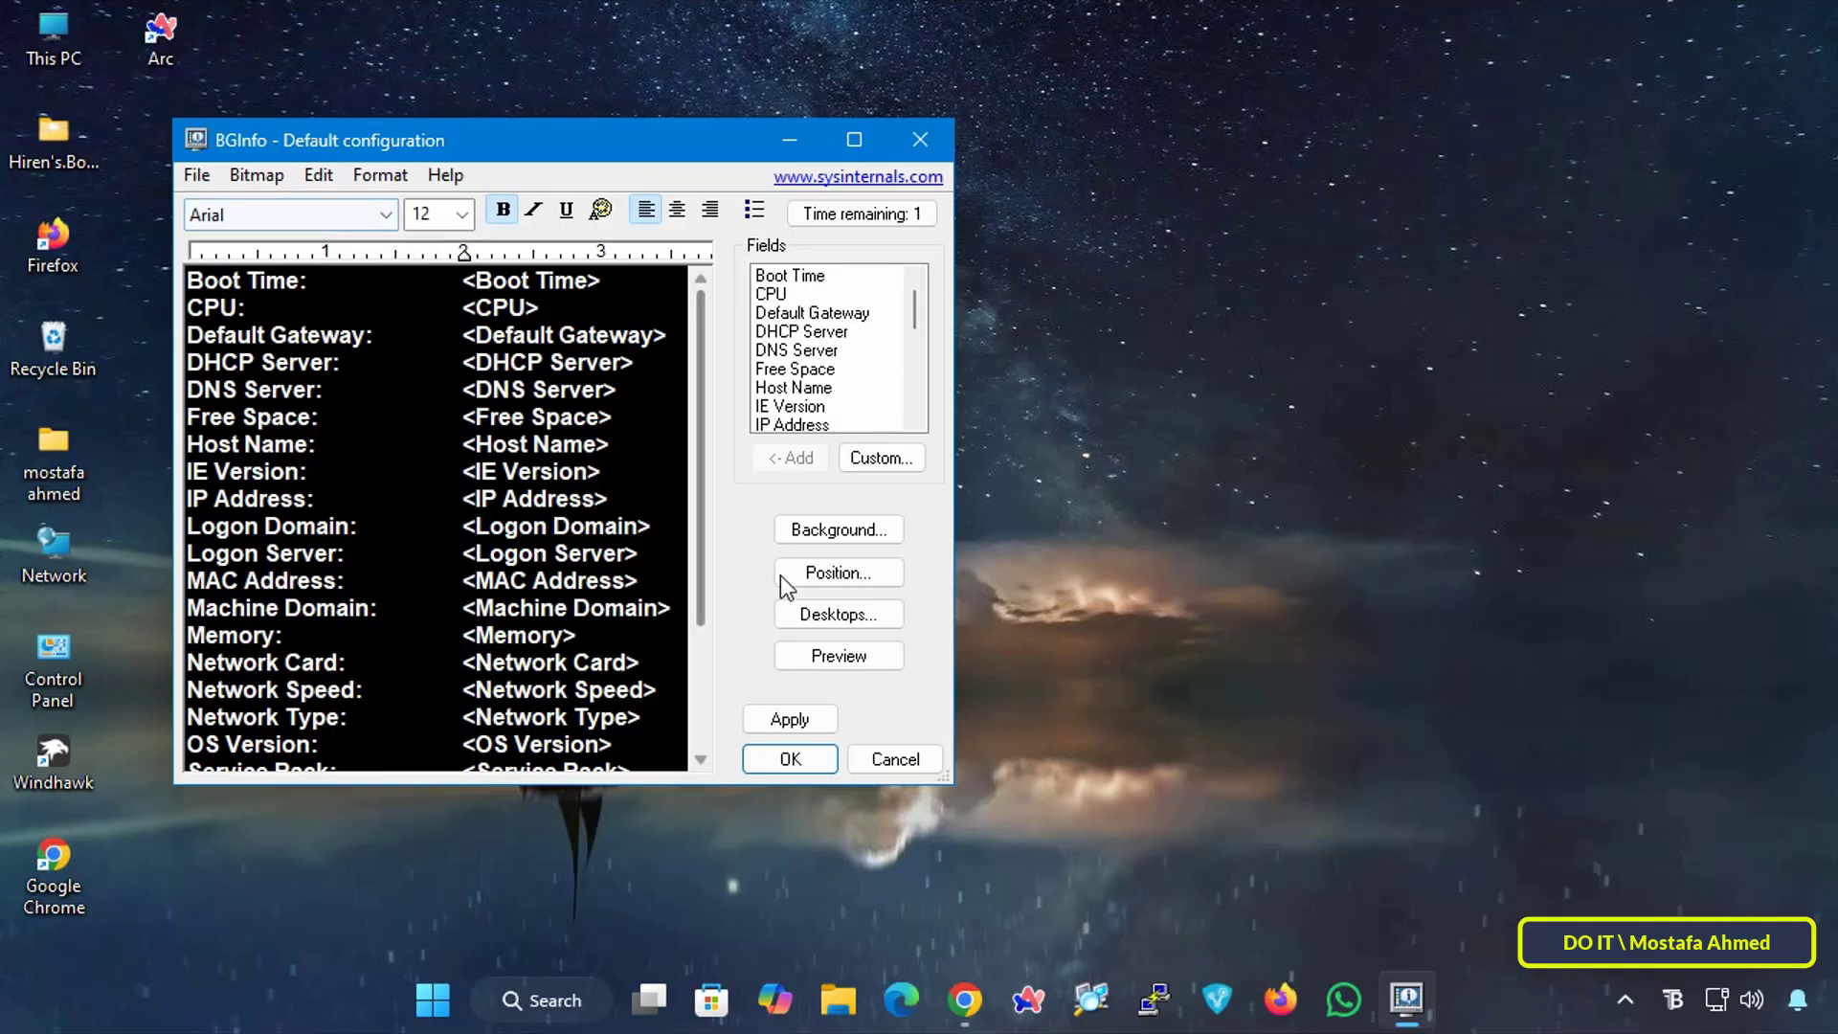
left_click(840, 657)
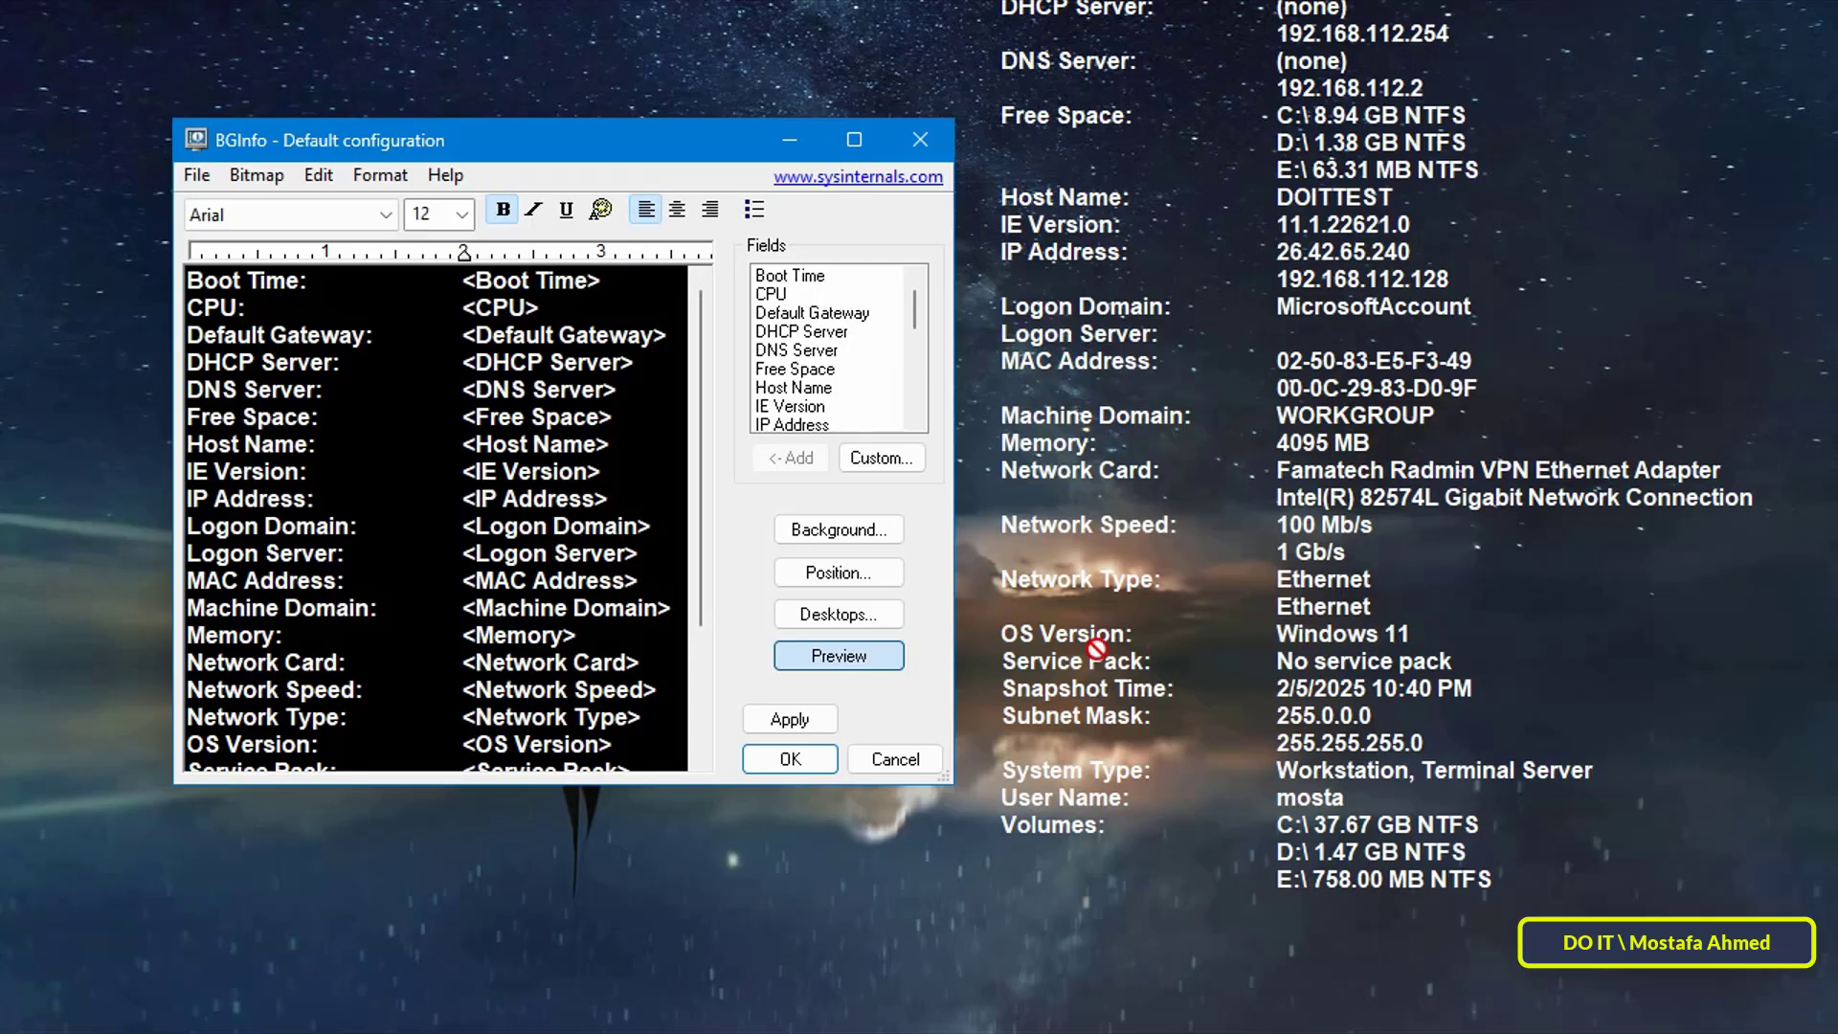
left_click(856, 659)
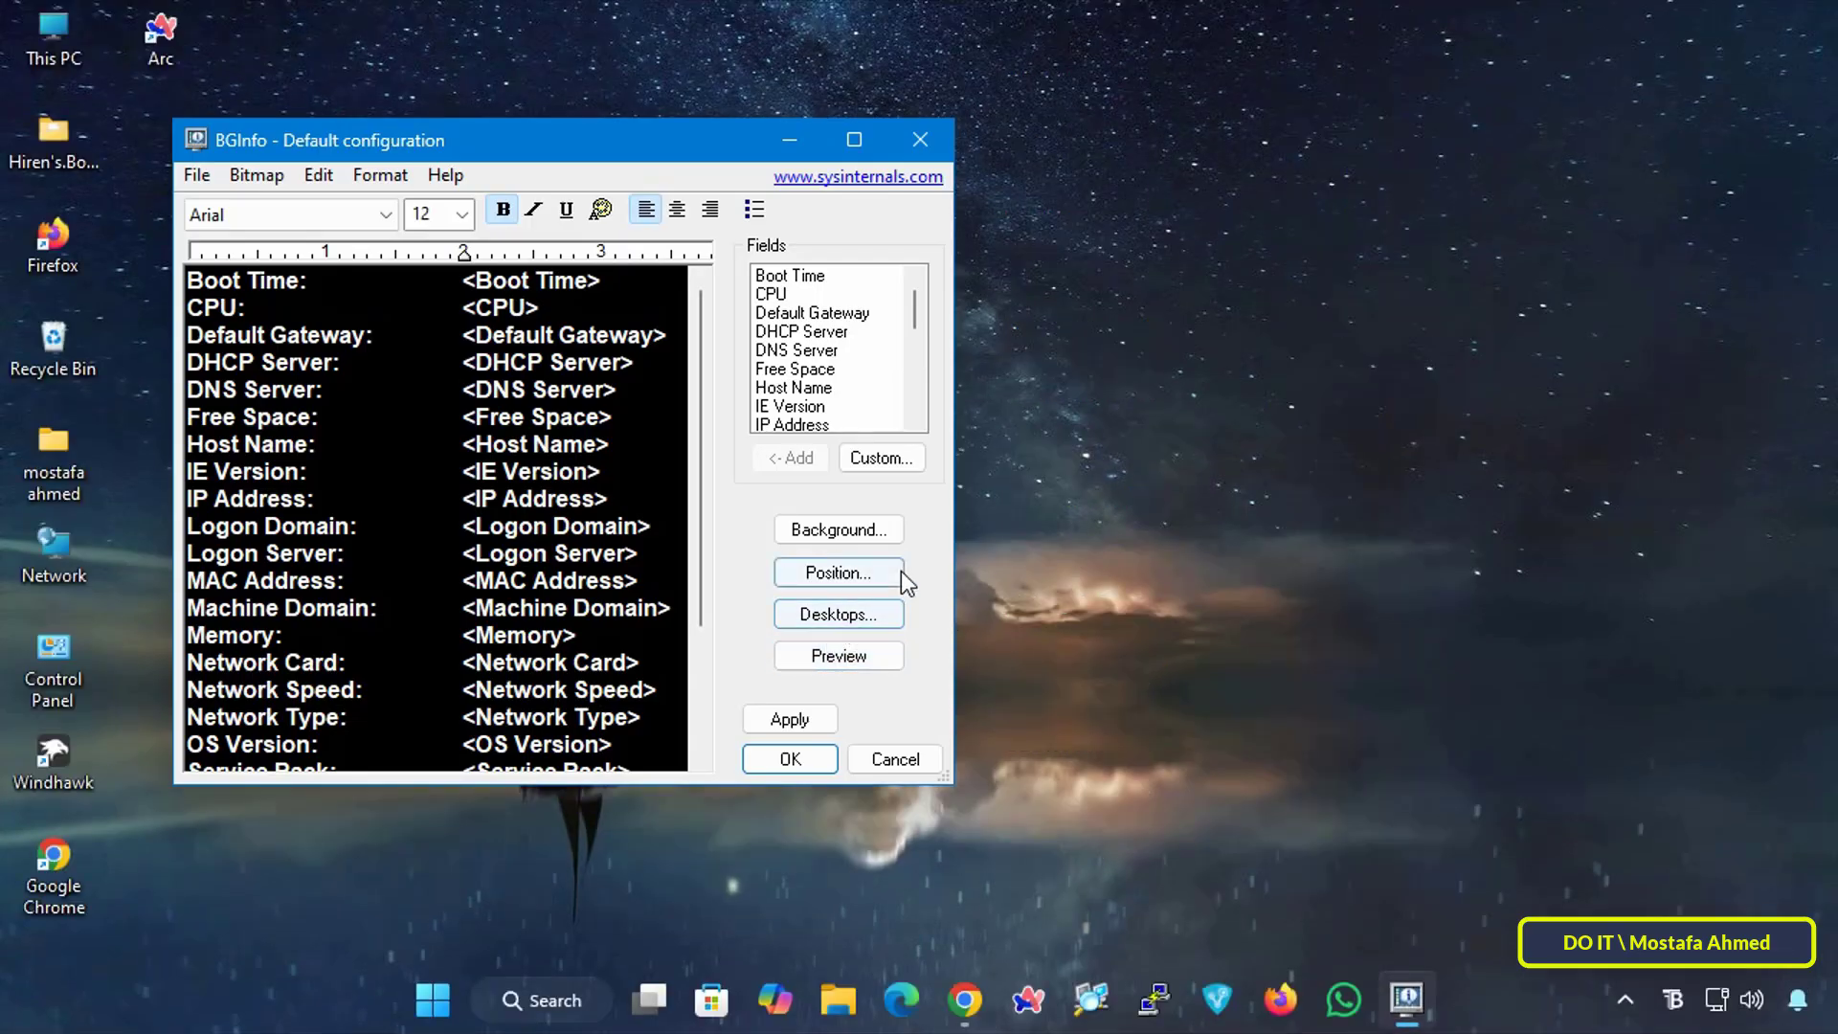
Set the font size of all the information text to 8 and show the result on the desktop
left_click(462, 215)
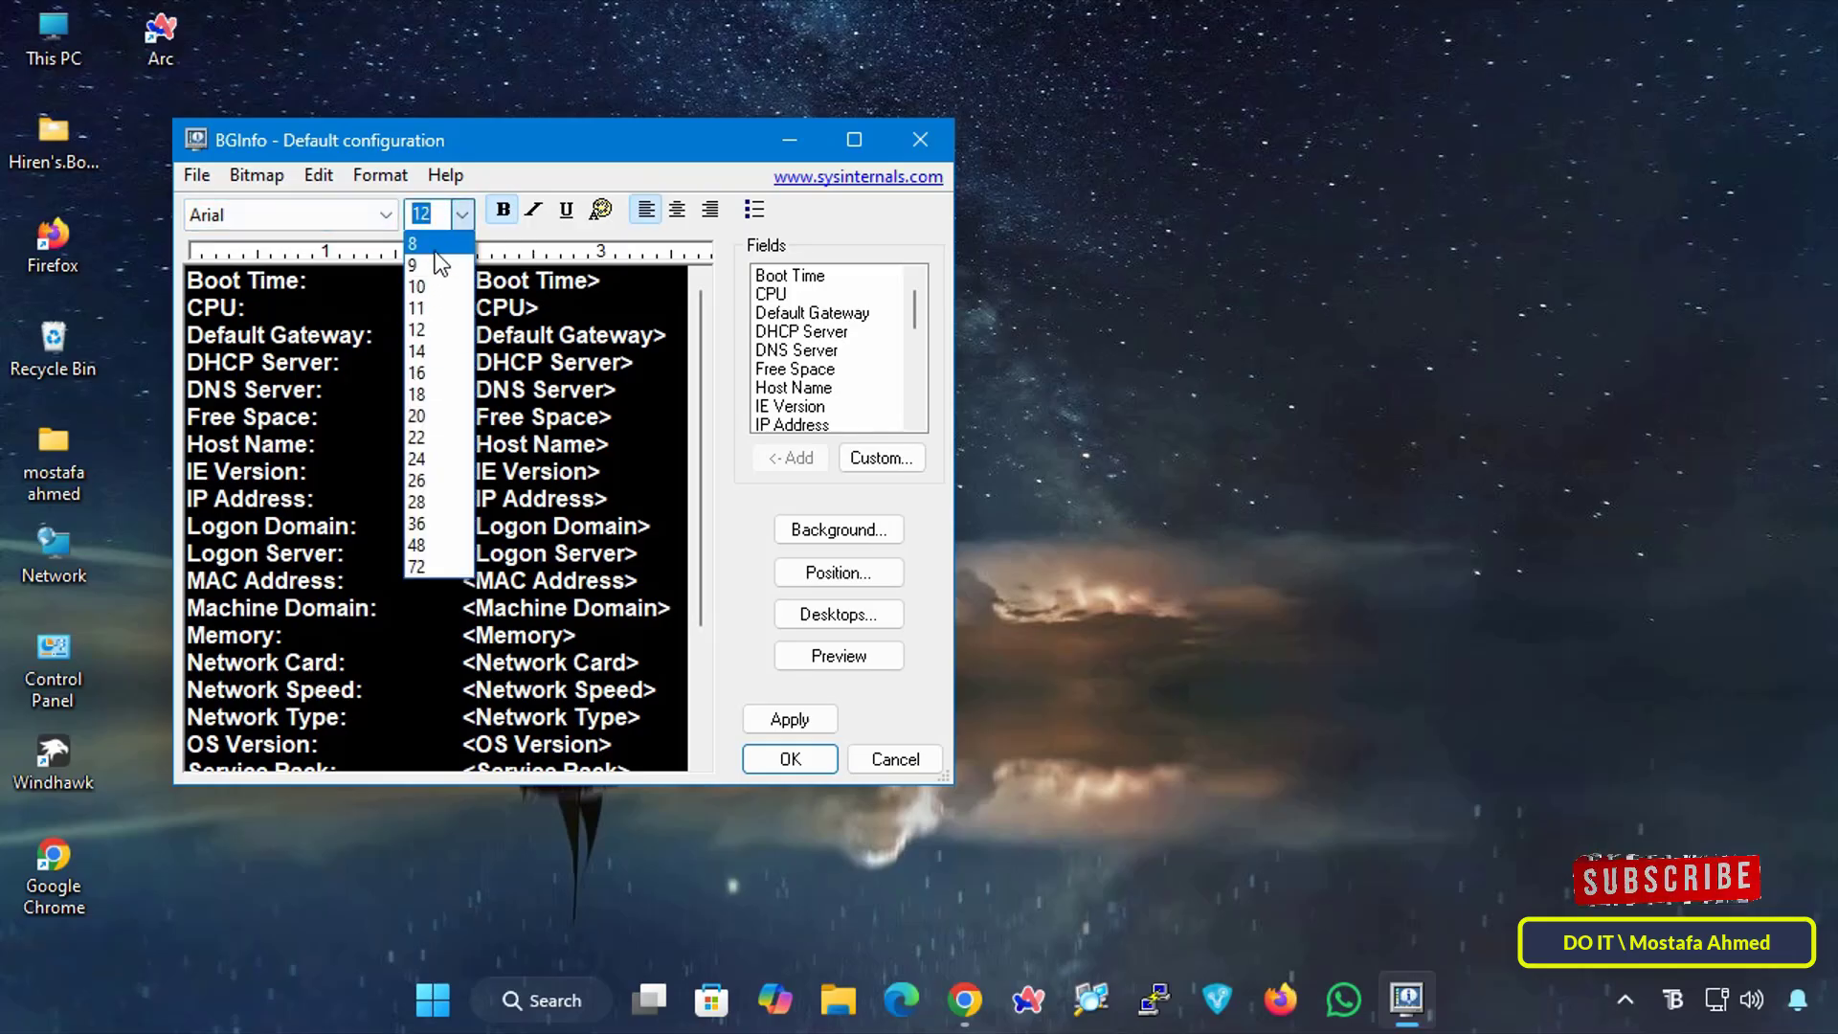
left_click(932, 603)
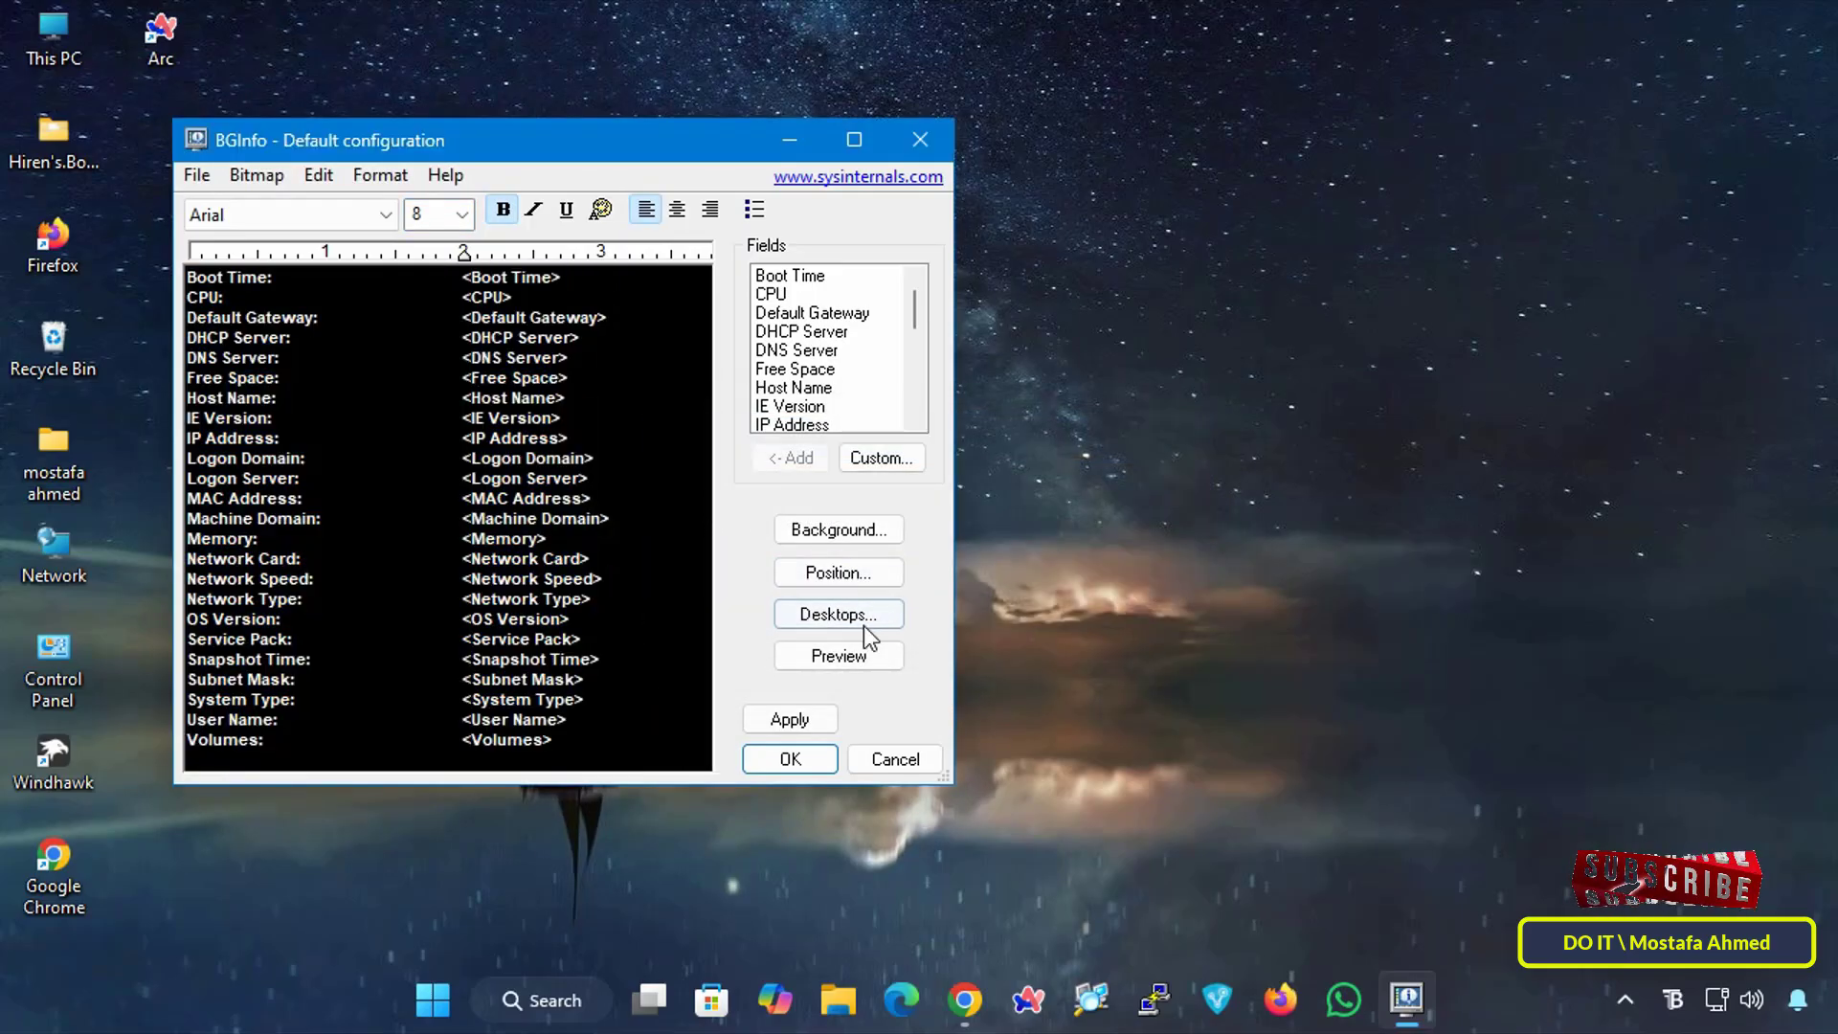
left_click(869, 653)
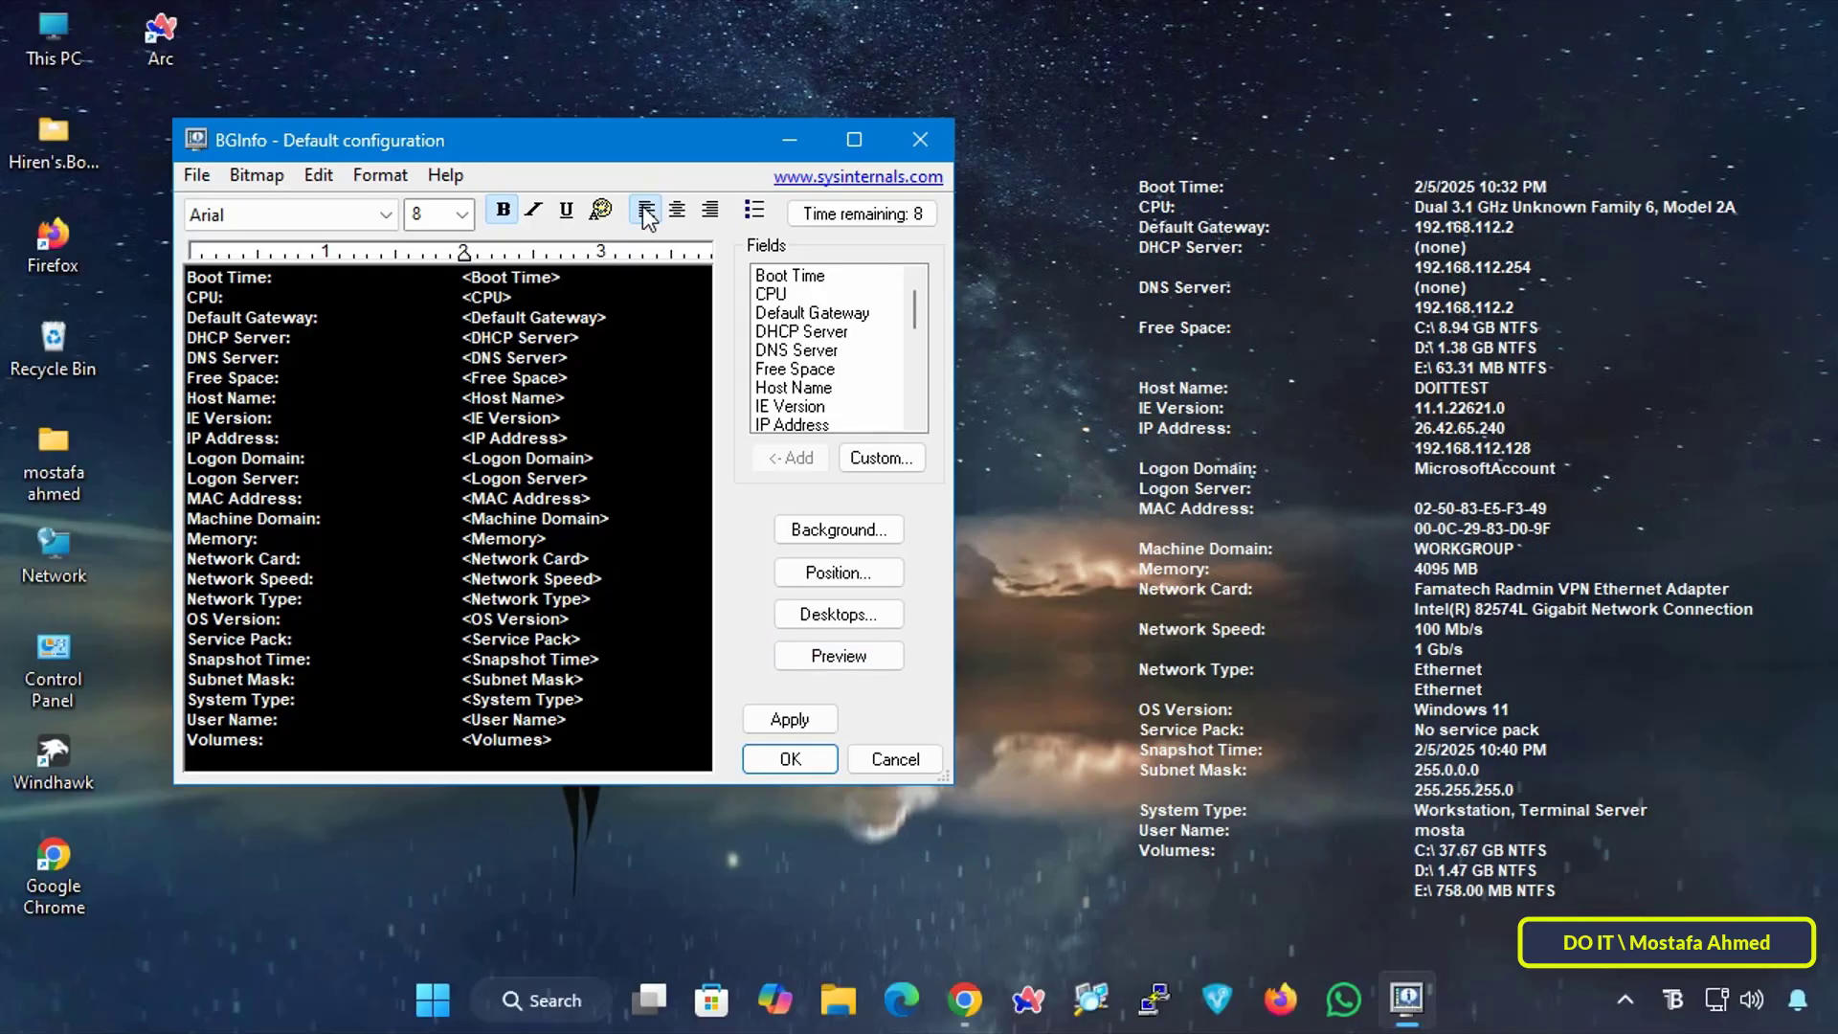
Delete the DHCP Server line from the displayed information
left_click(1327, 771)
left_click_drag(192, 346, 639, 346)
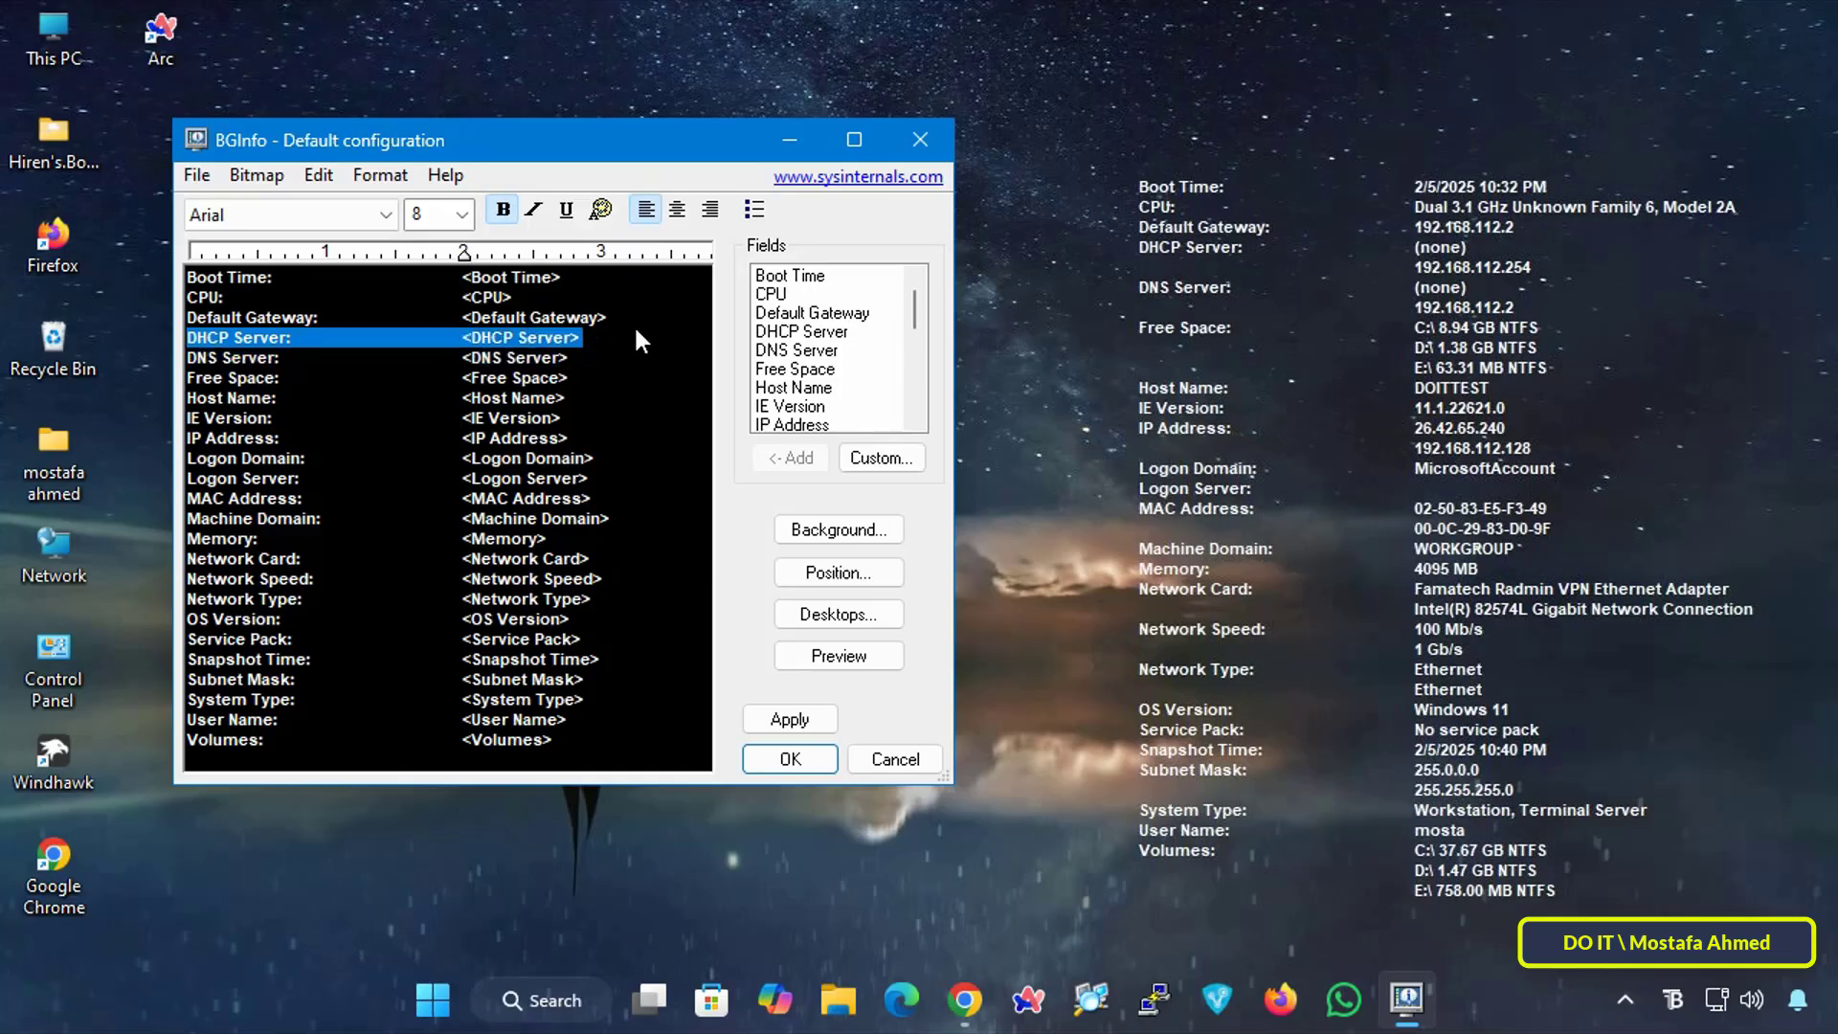
key("Delete")
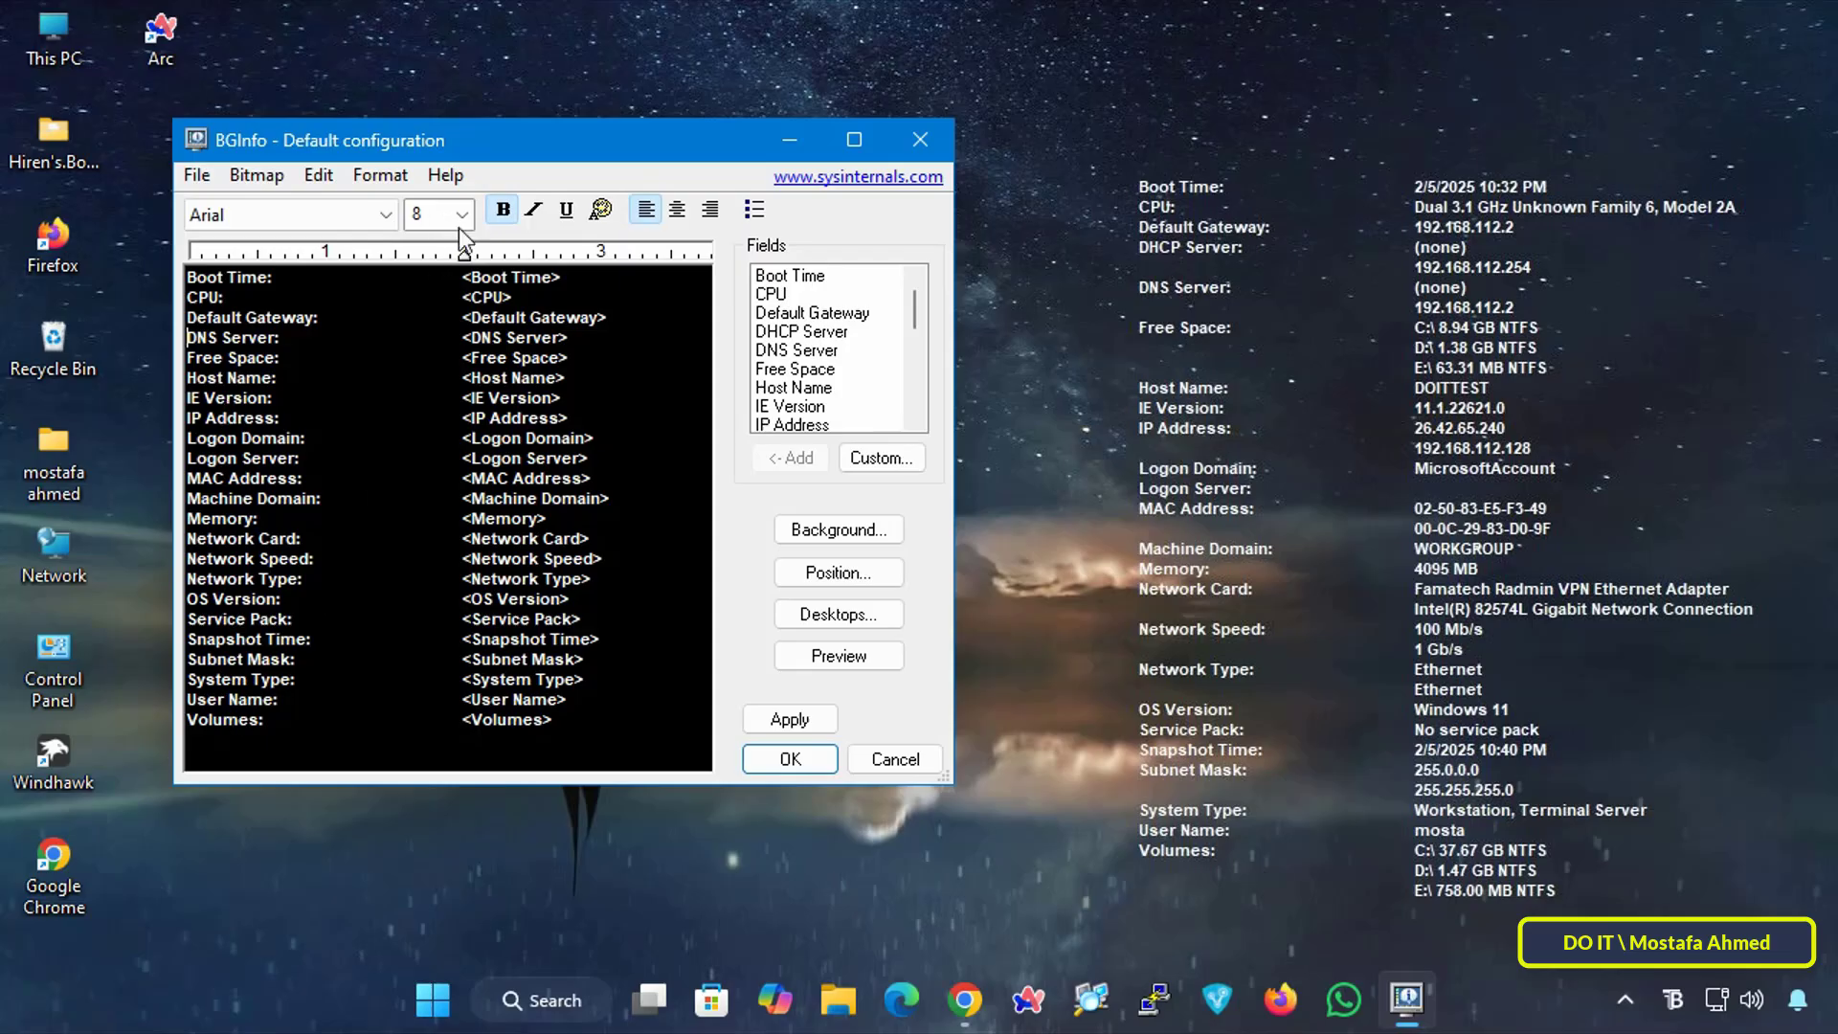
Change the font color of all the text to yellow and apply it to the desktop background
left_click(597, 213)
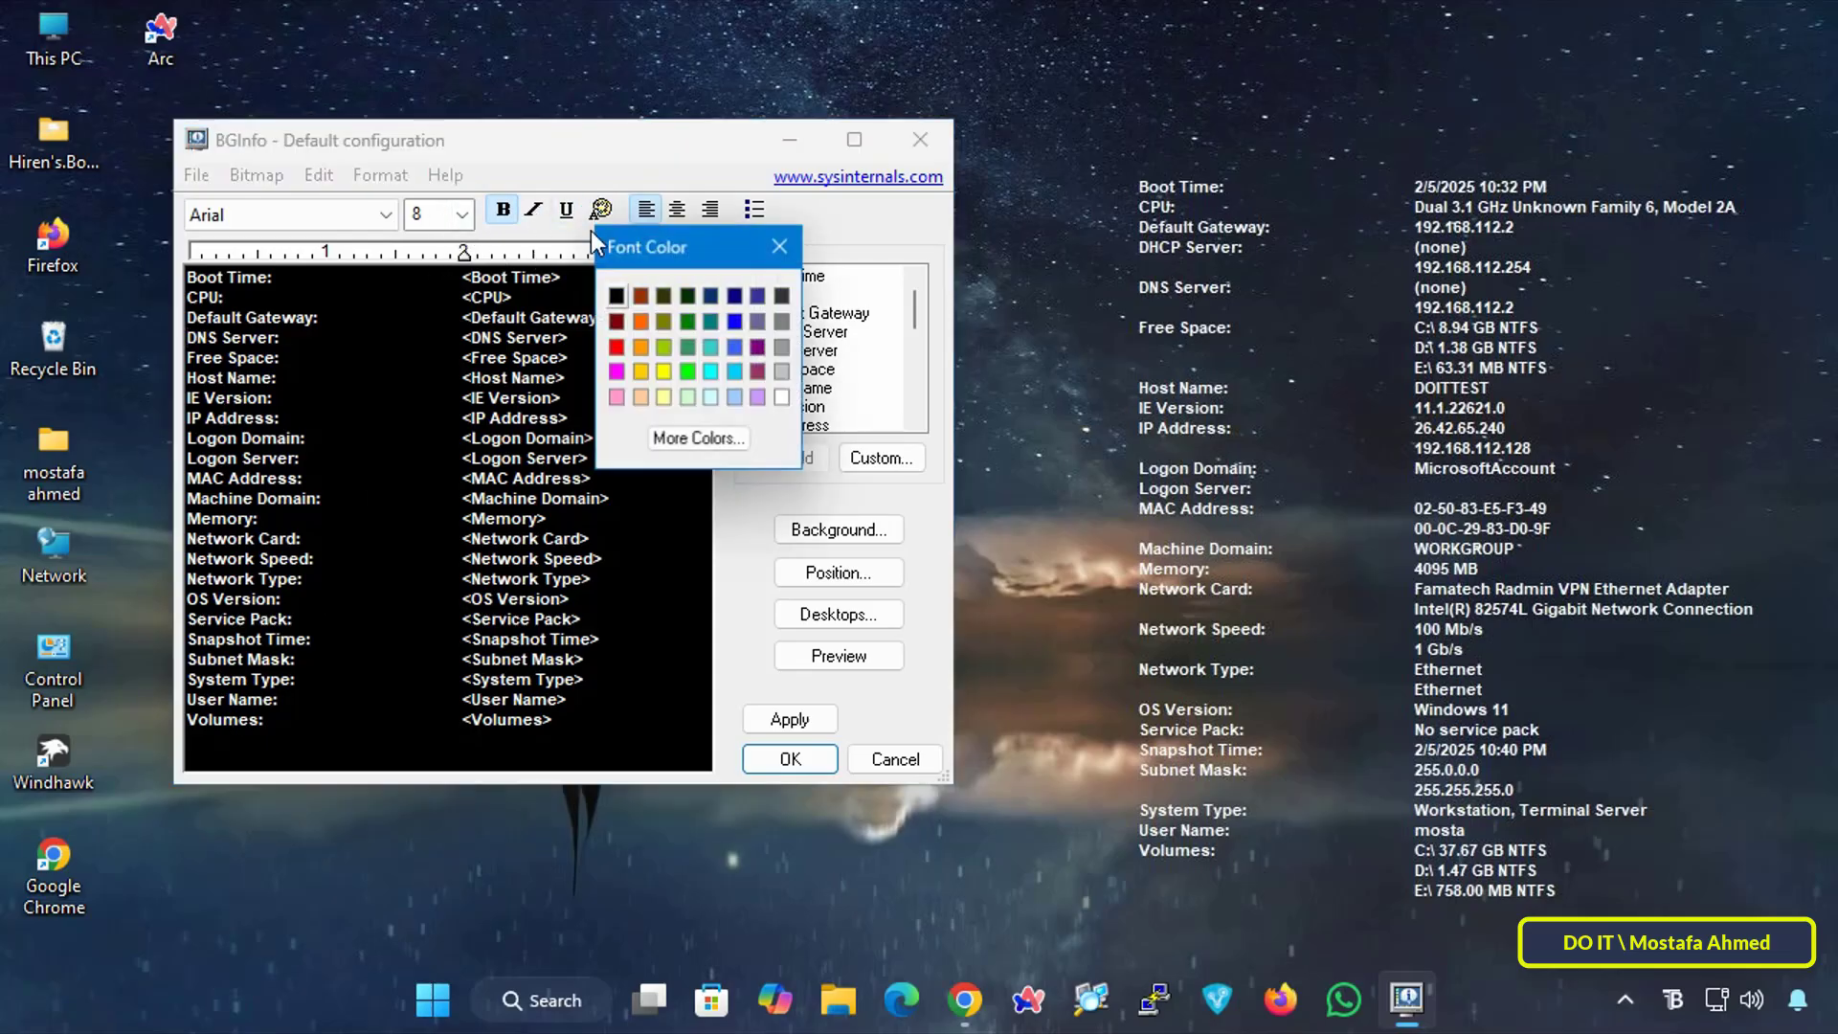
left_click(662, 372)
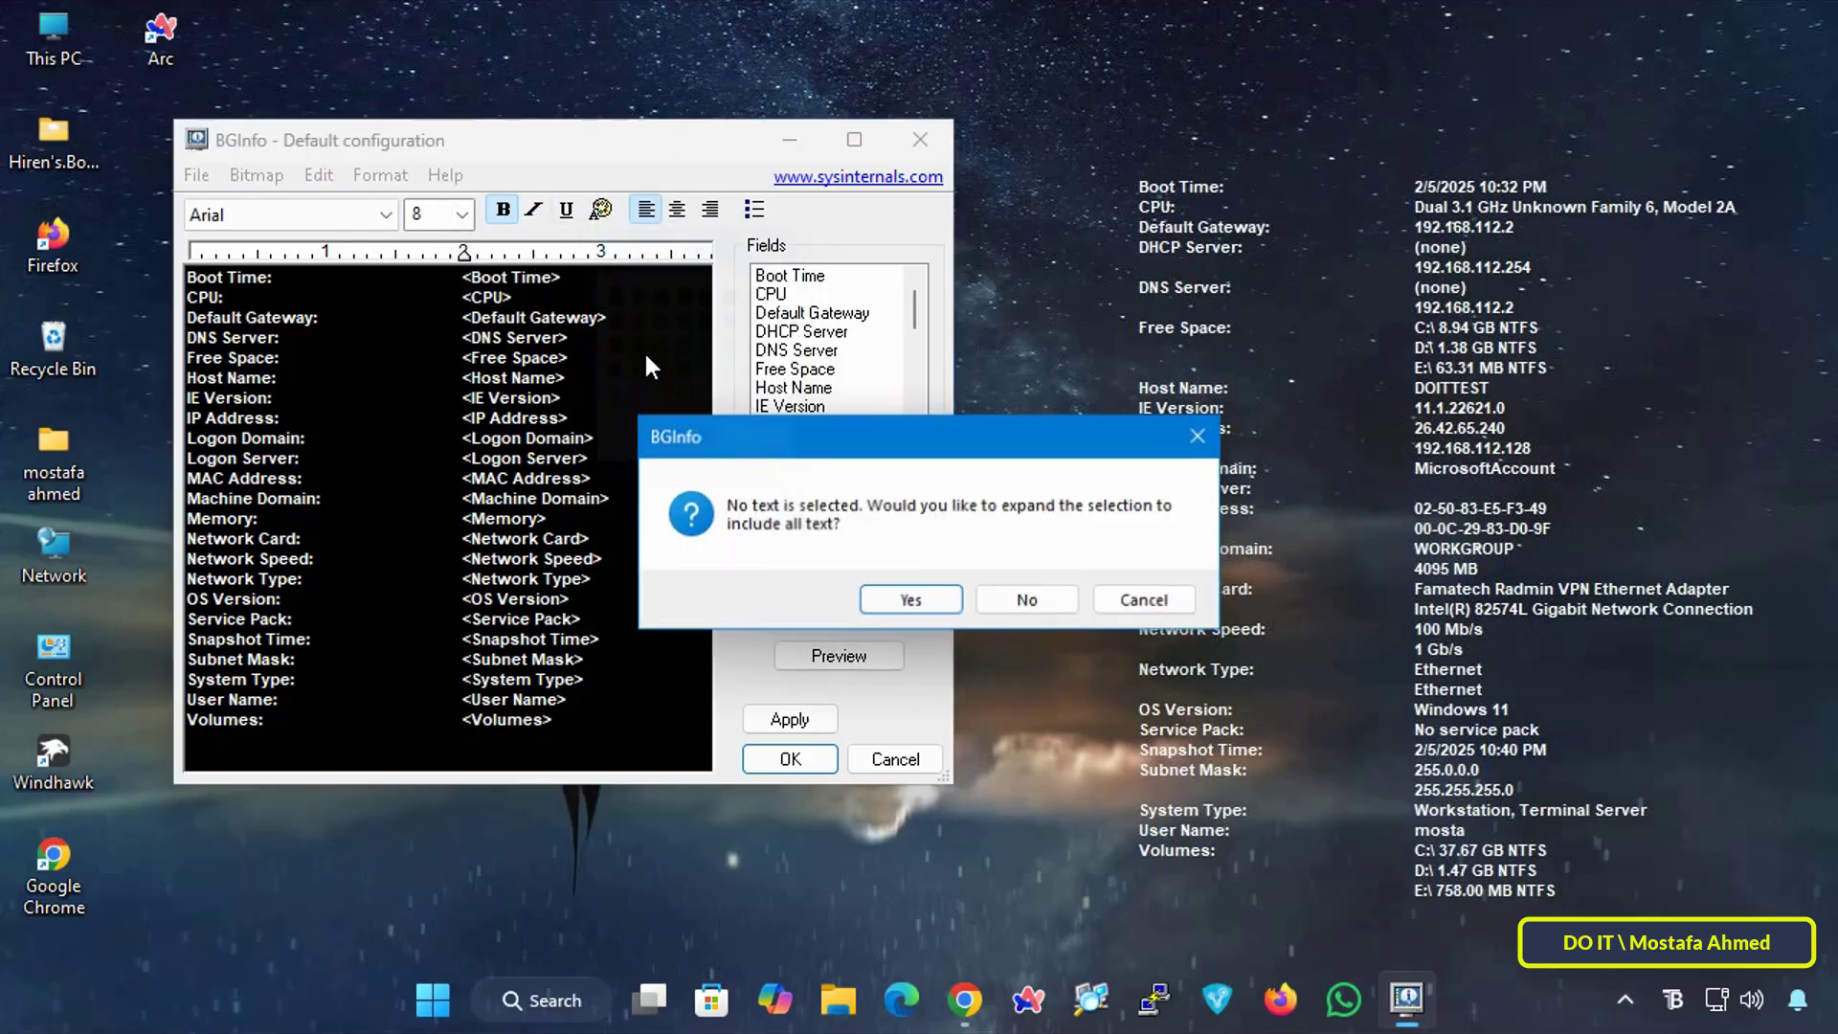
left_click(911, 601)
left_click(669, 457)
left_click(821, 756)
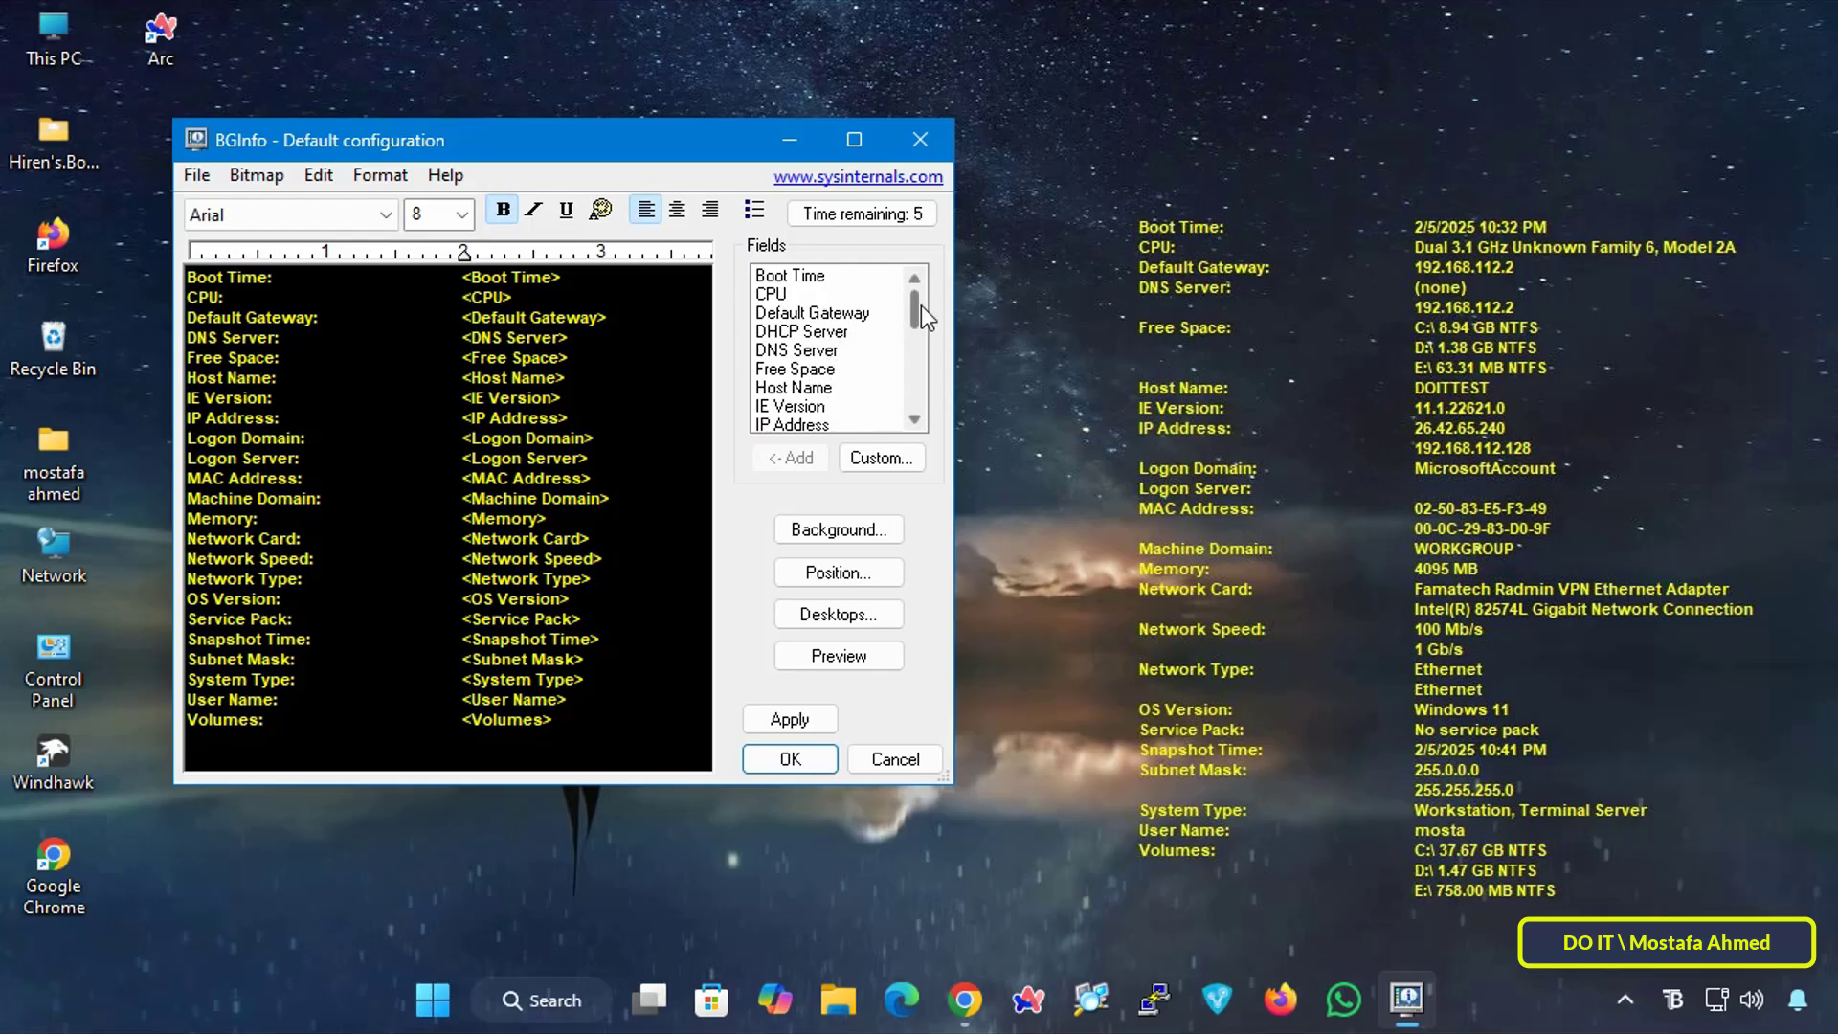
Examine the rest of the available fields and accept the lower-right screen position for the information
left_click_drag(920, 306, 934, 445)
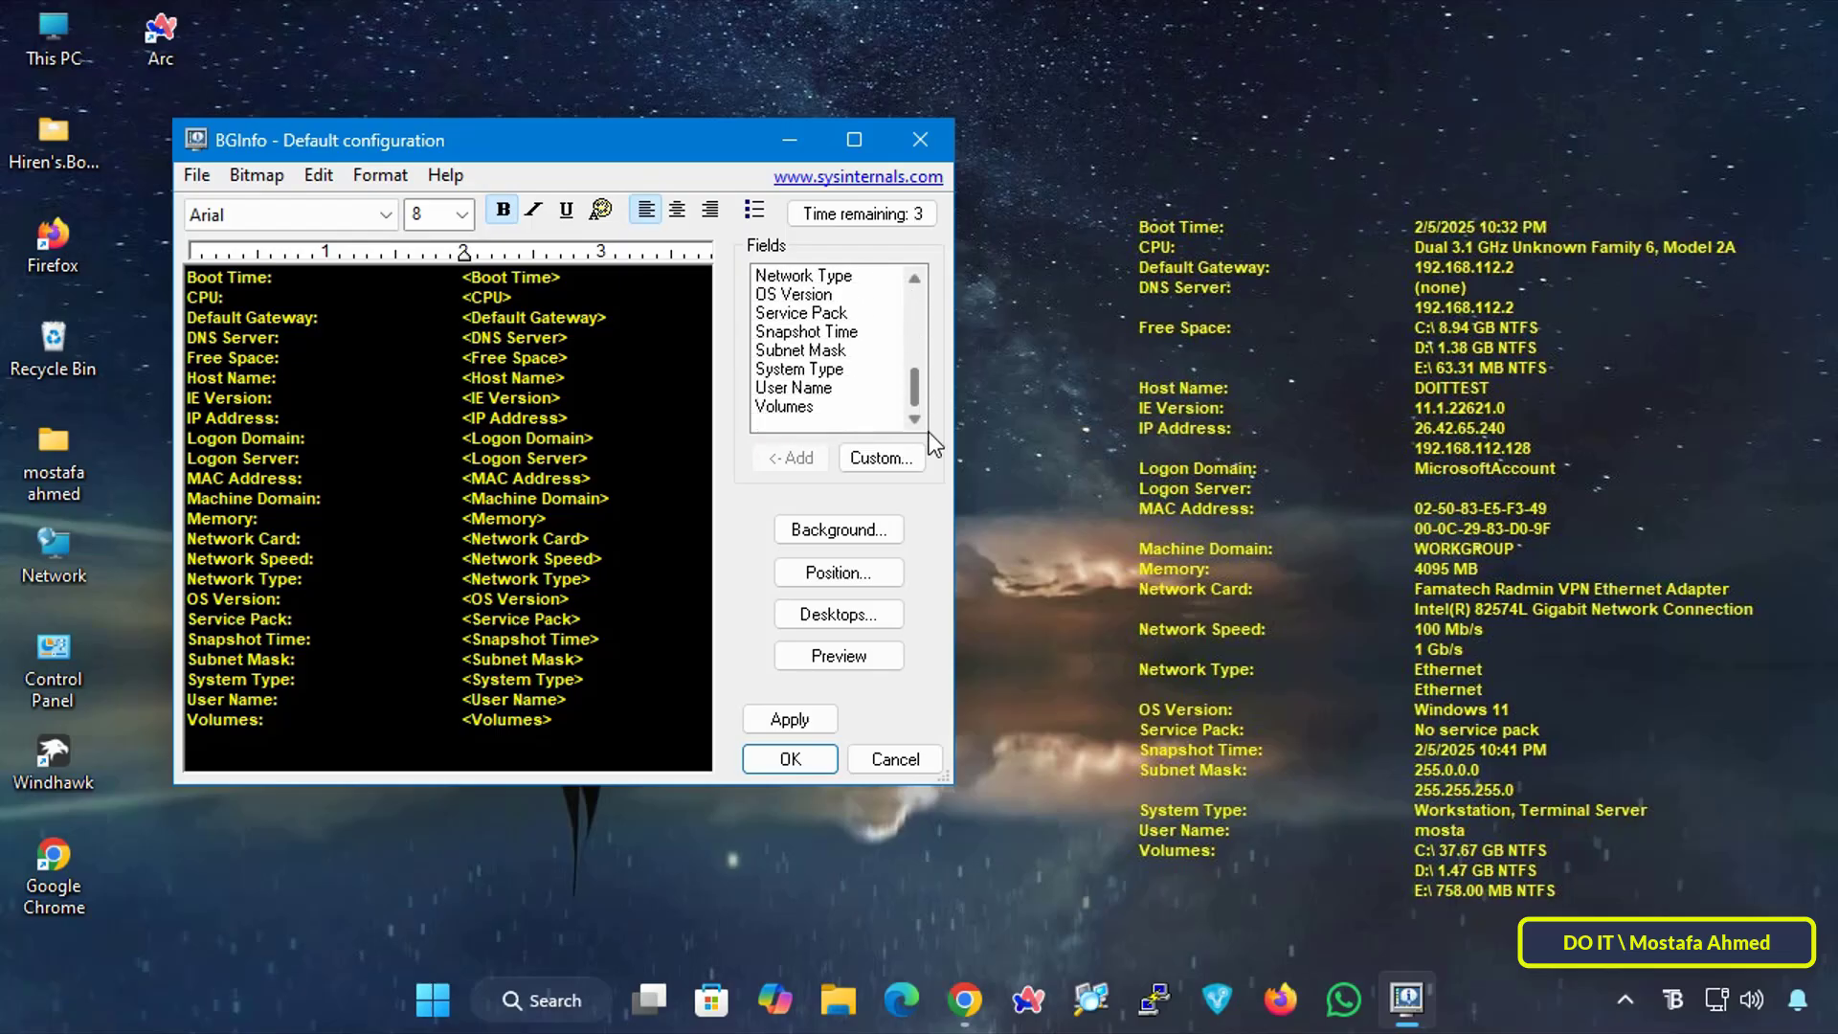
left_click(865, 573)
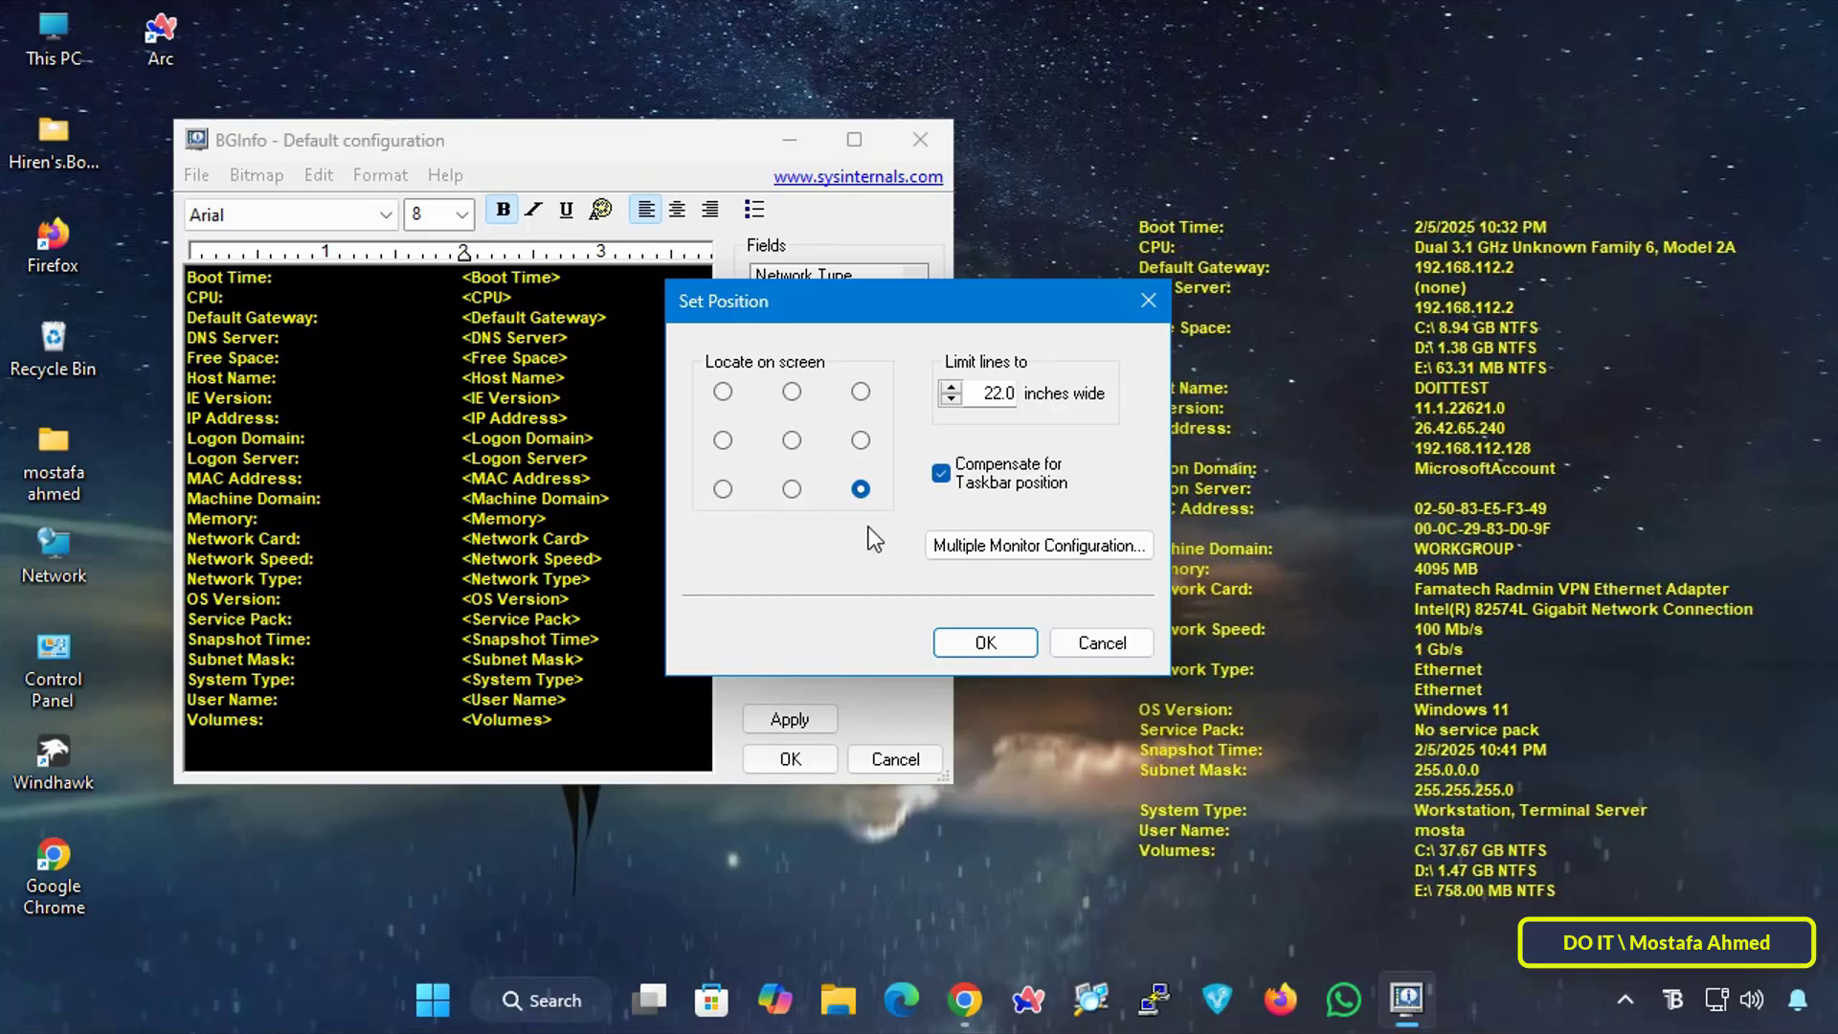
left_click(986, 643)
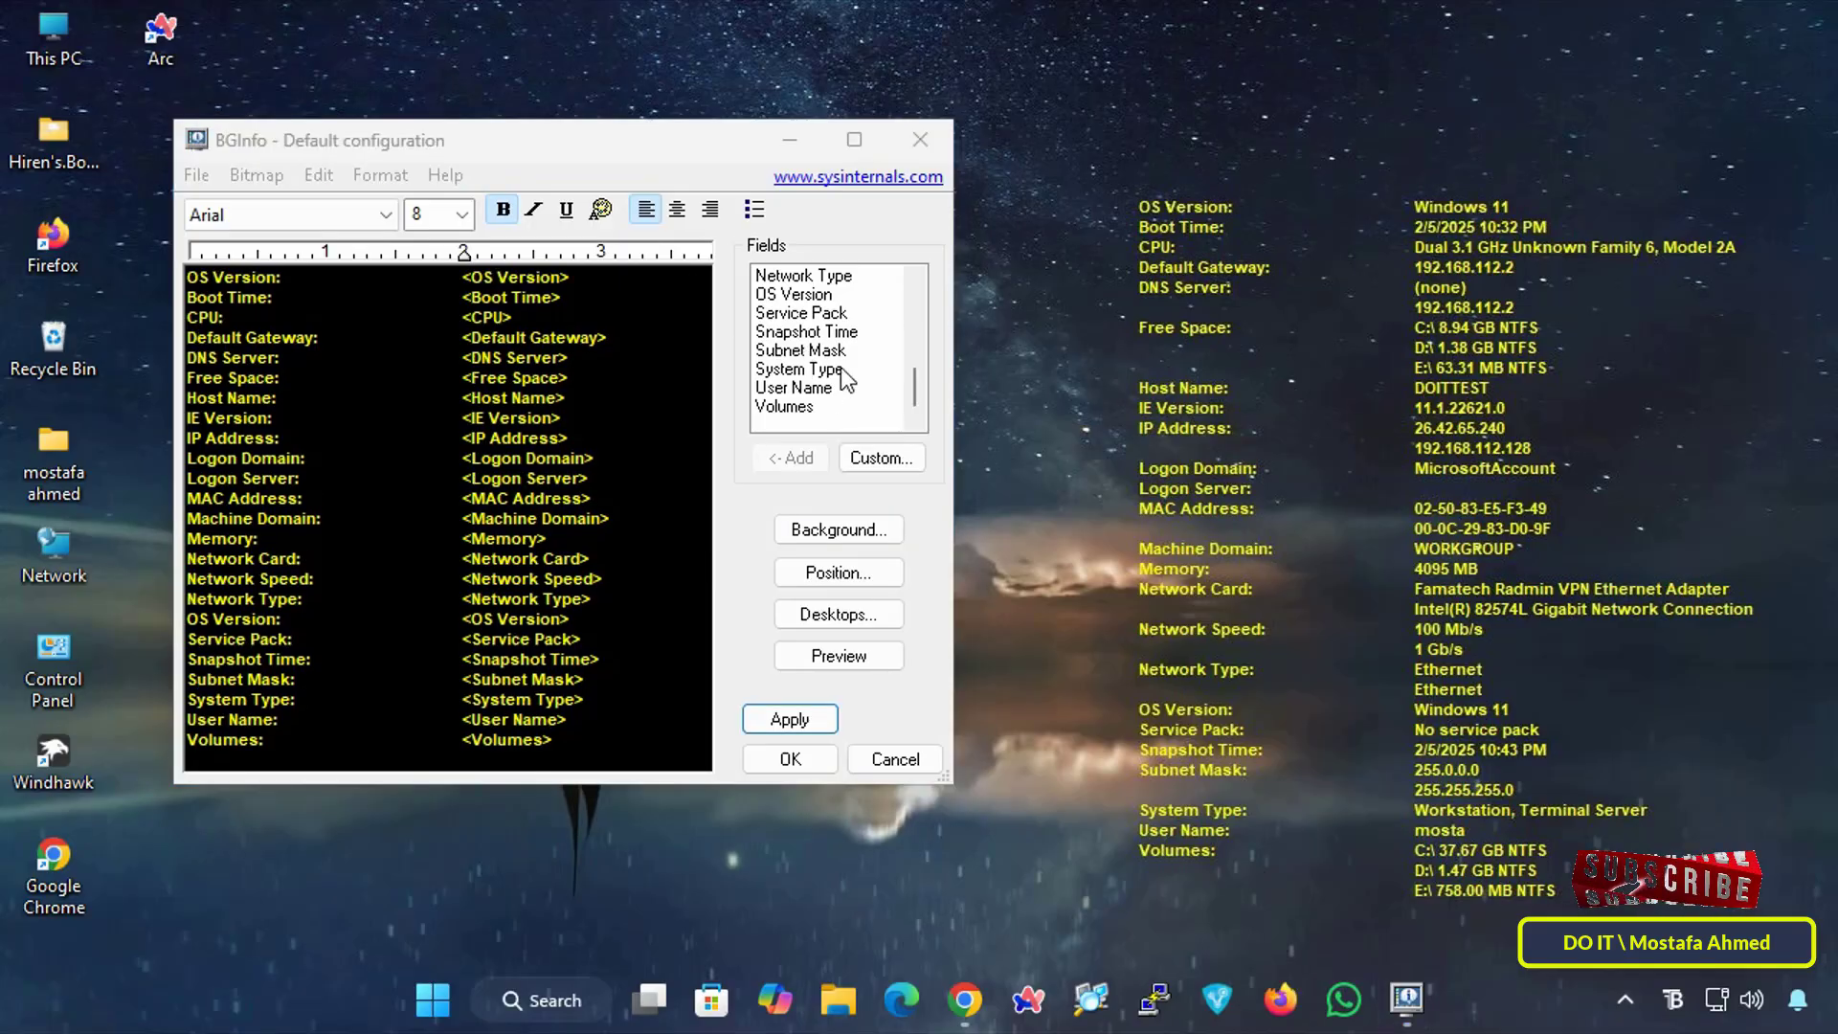
Add the Subnet Mask field to the displayed information below the first OS Version line
left_click(829, 352)
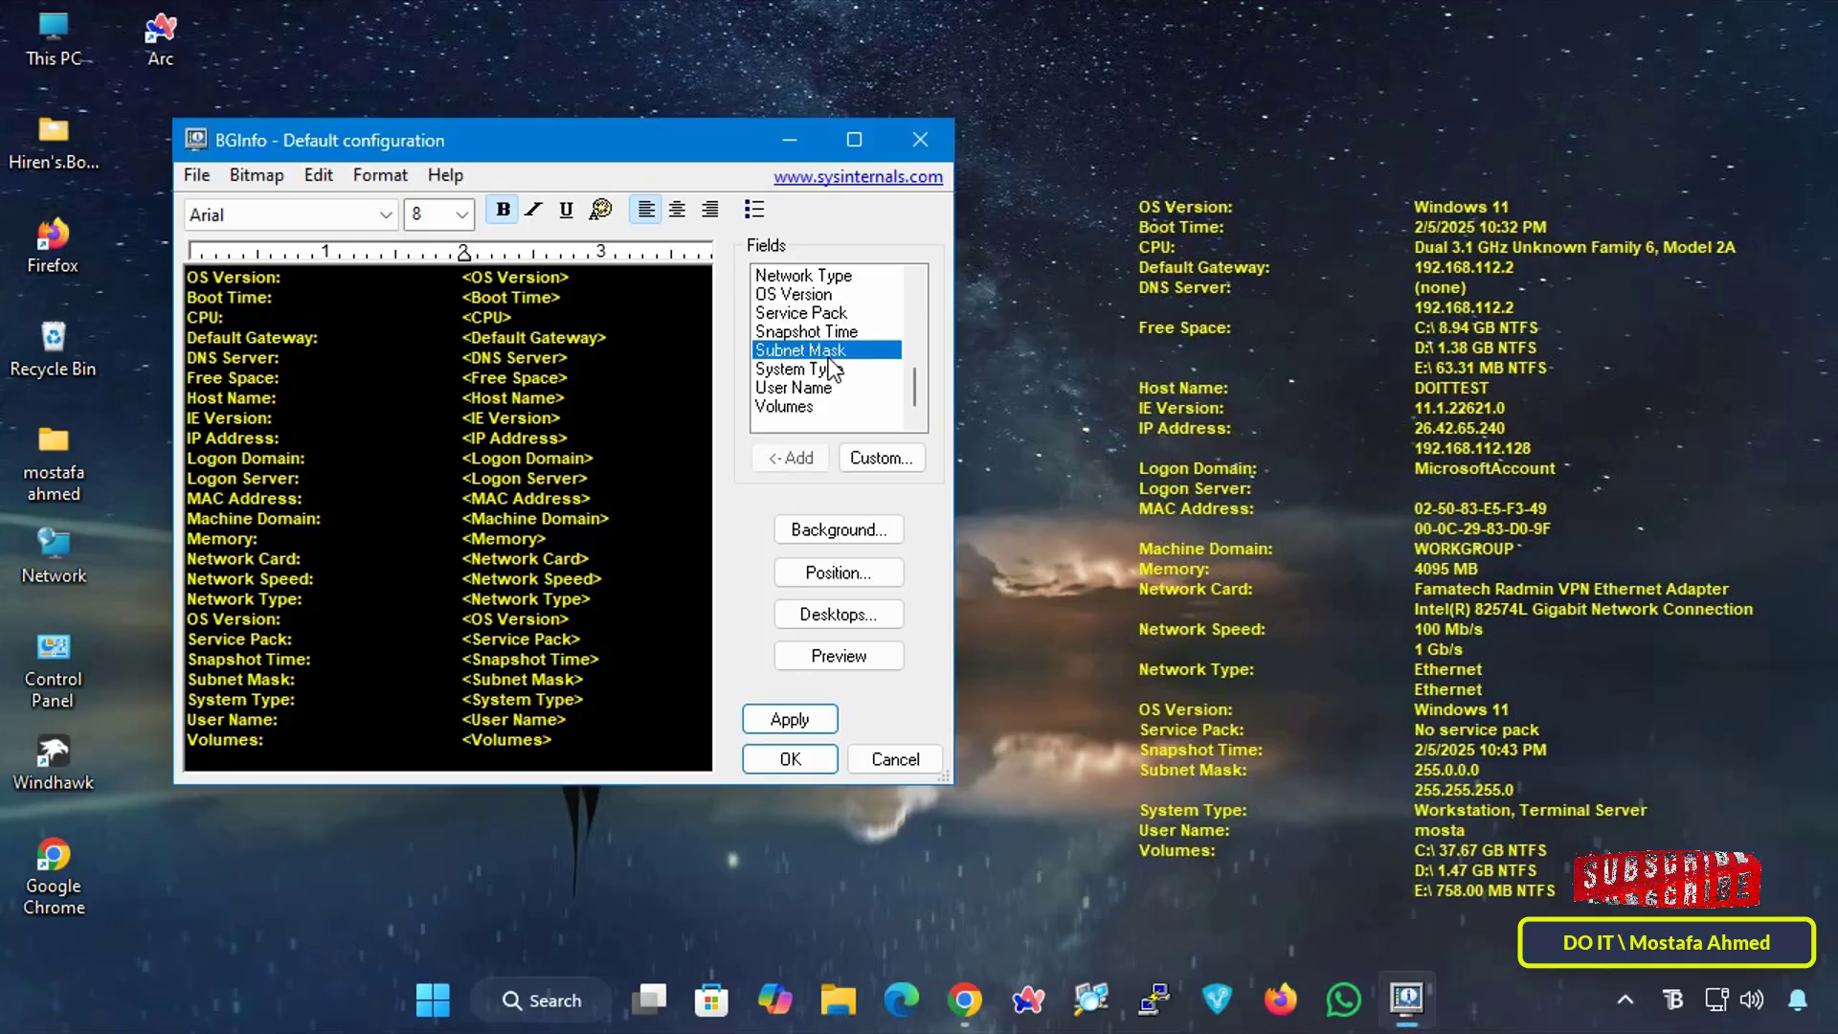
left_click(791, 457)
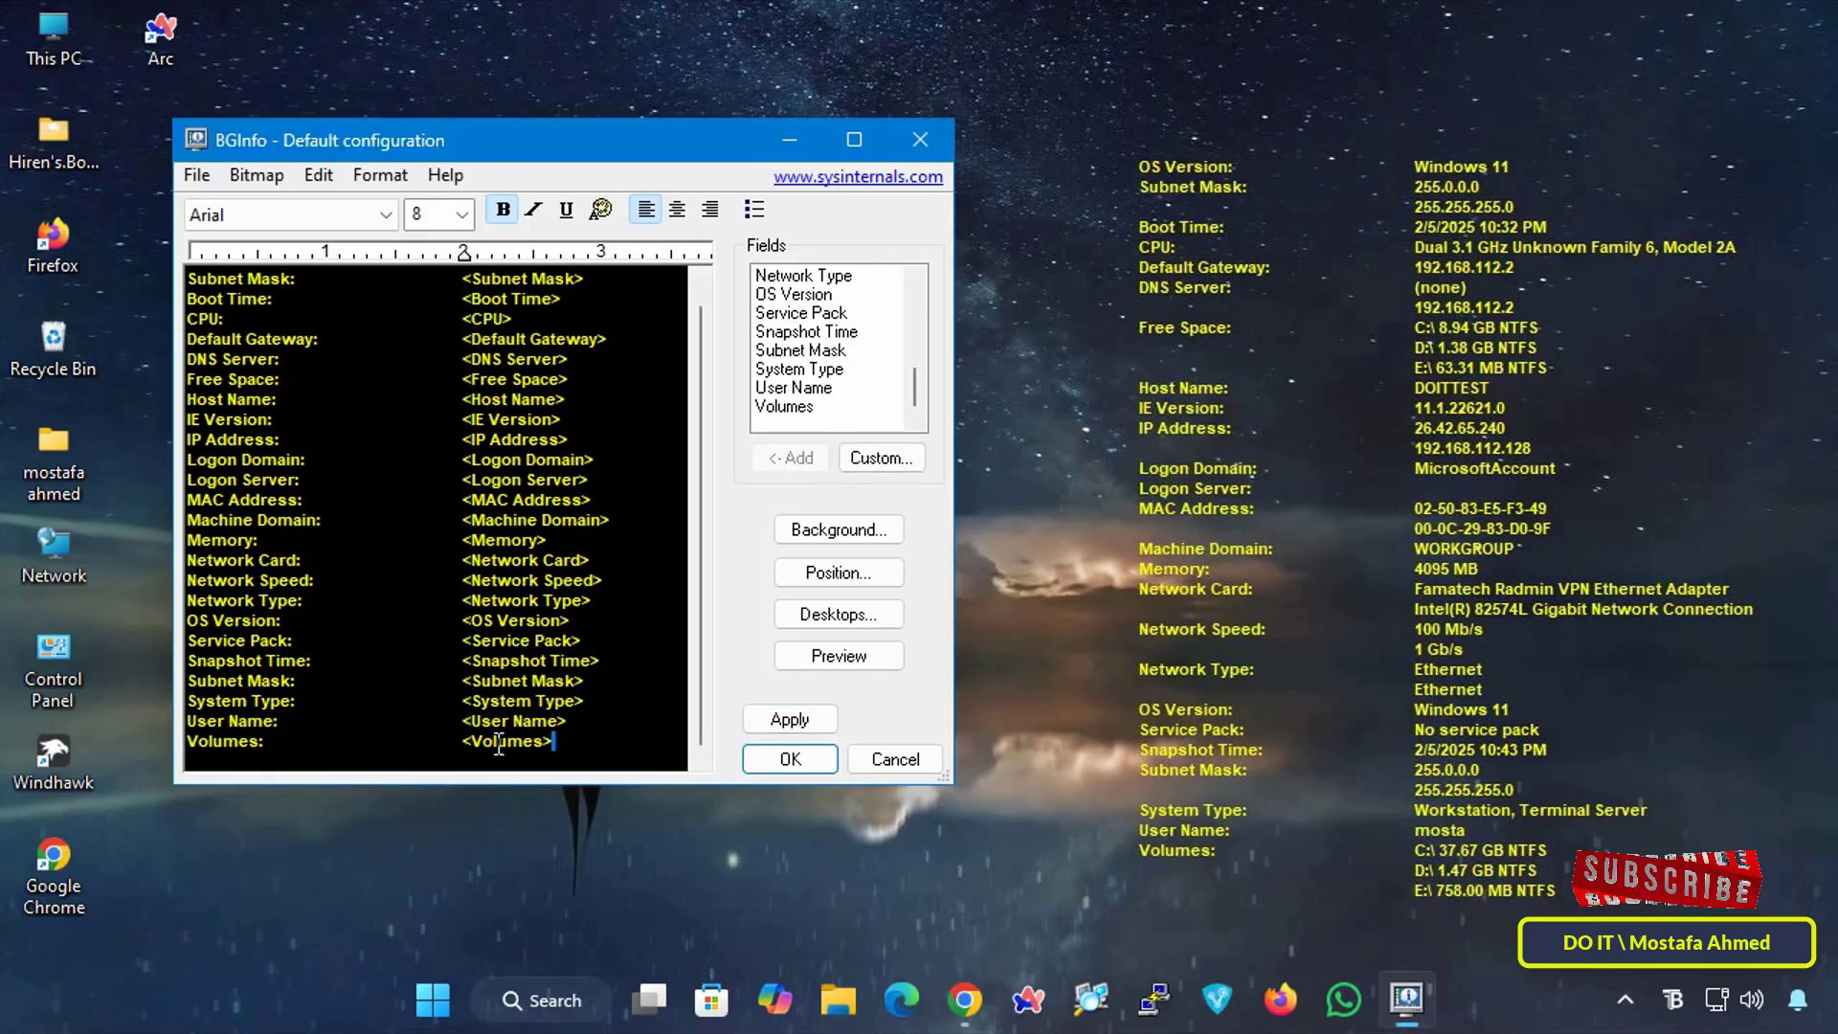
Delete all remaining field lines from the configuration and apply the empty layout to the desktop background
left_click_drag(277, 721, 4, 165)
key("Delete")
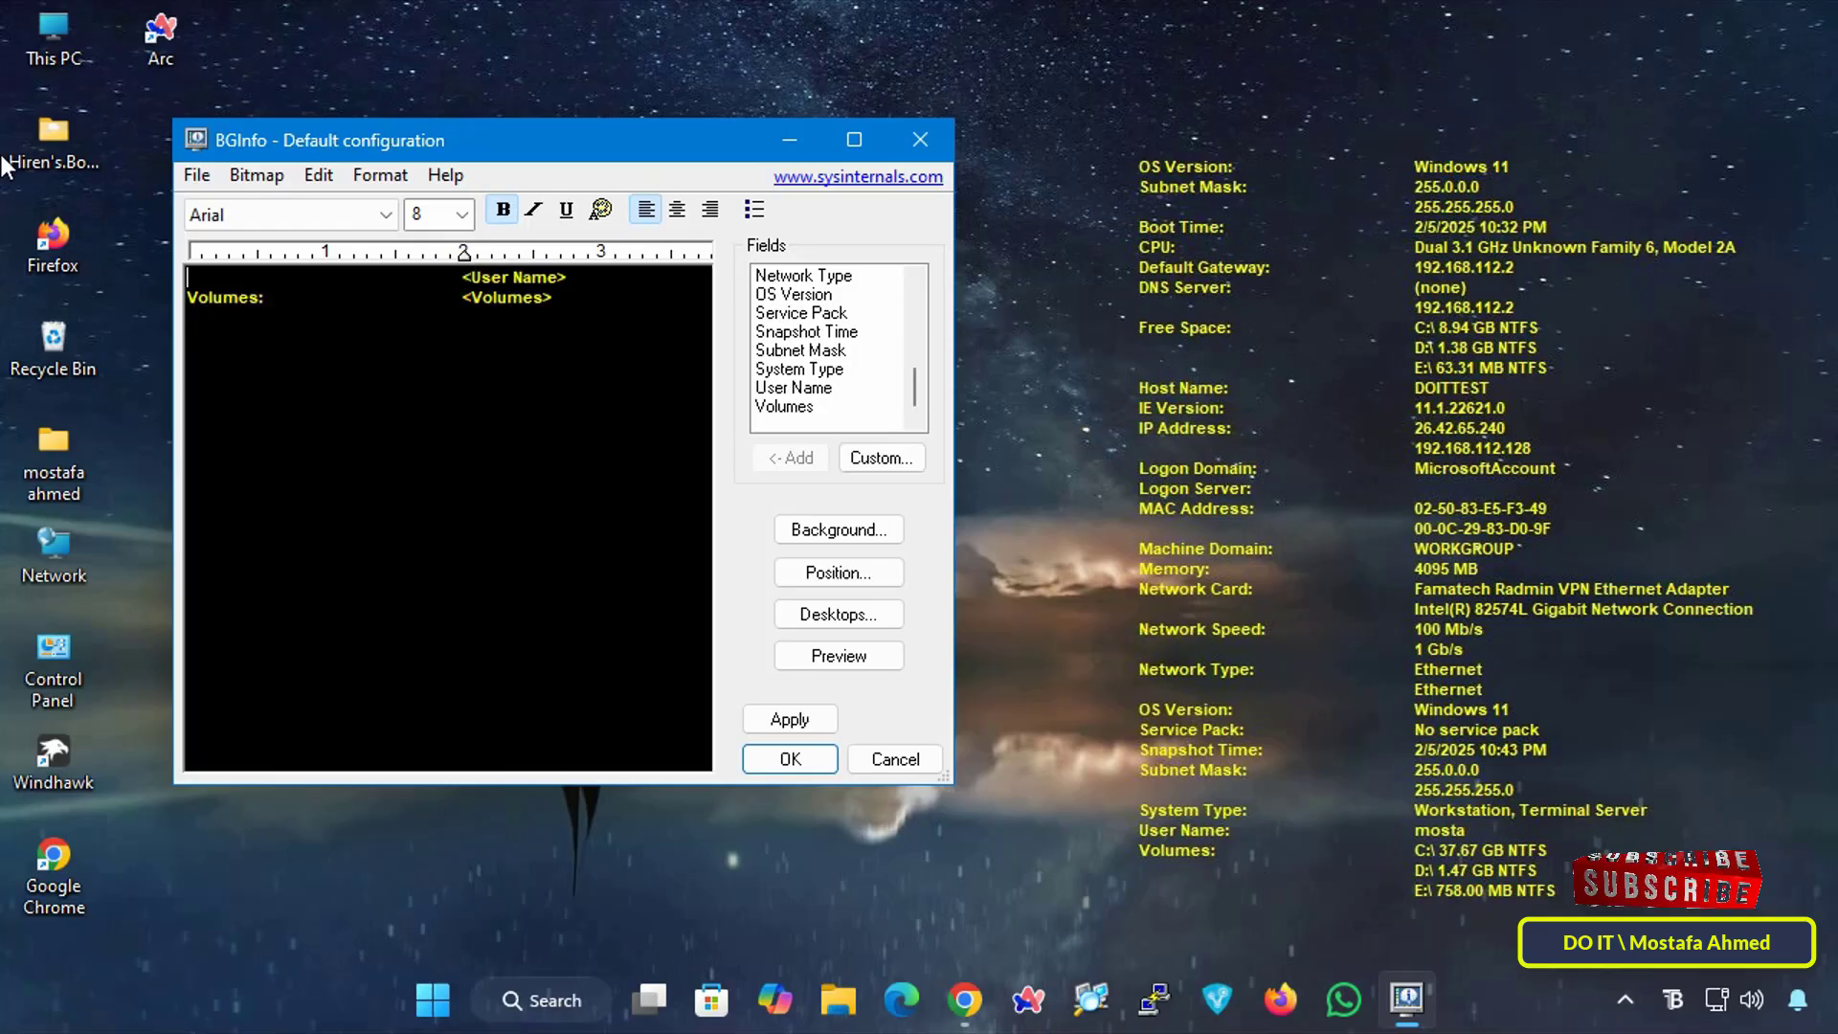
left_click(560, 303)
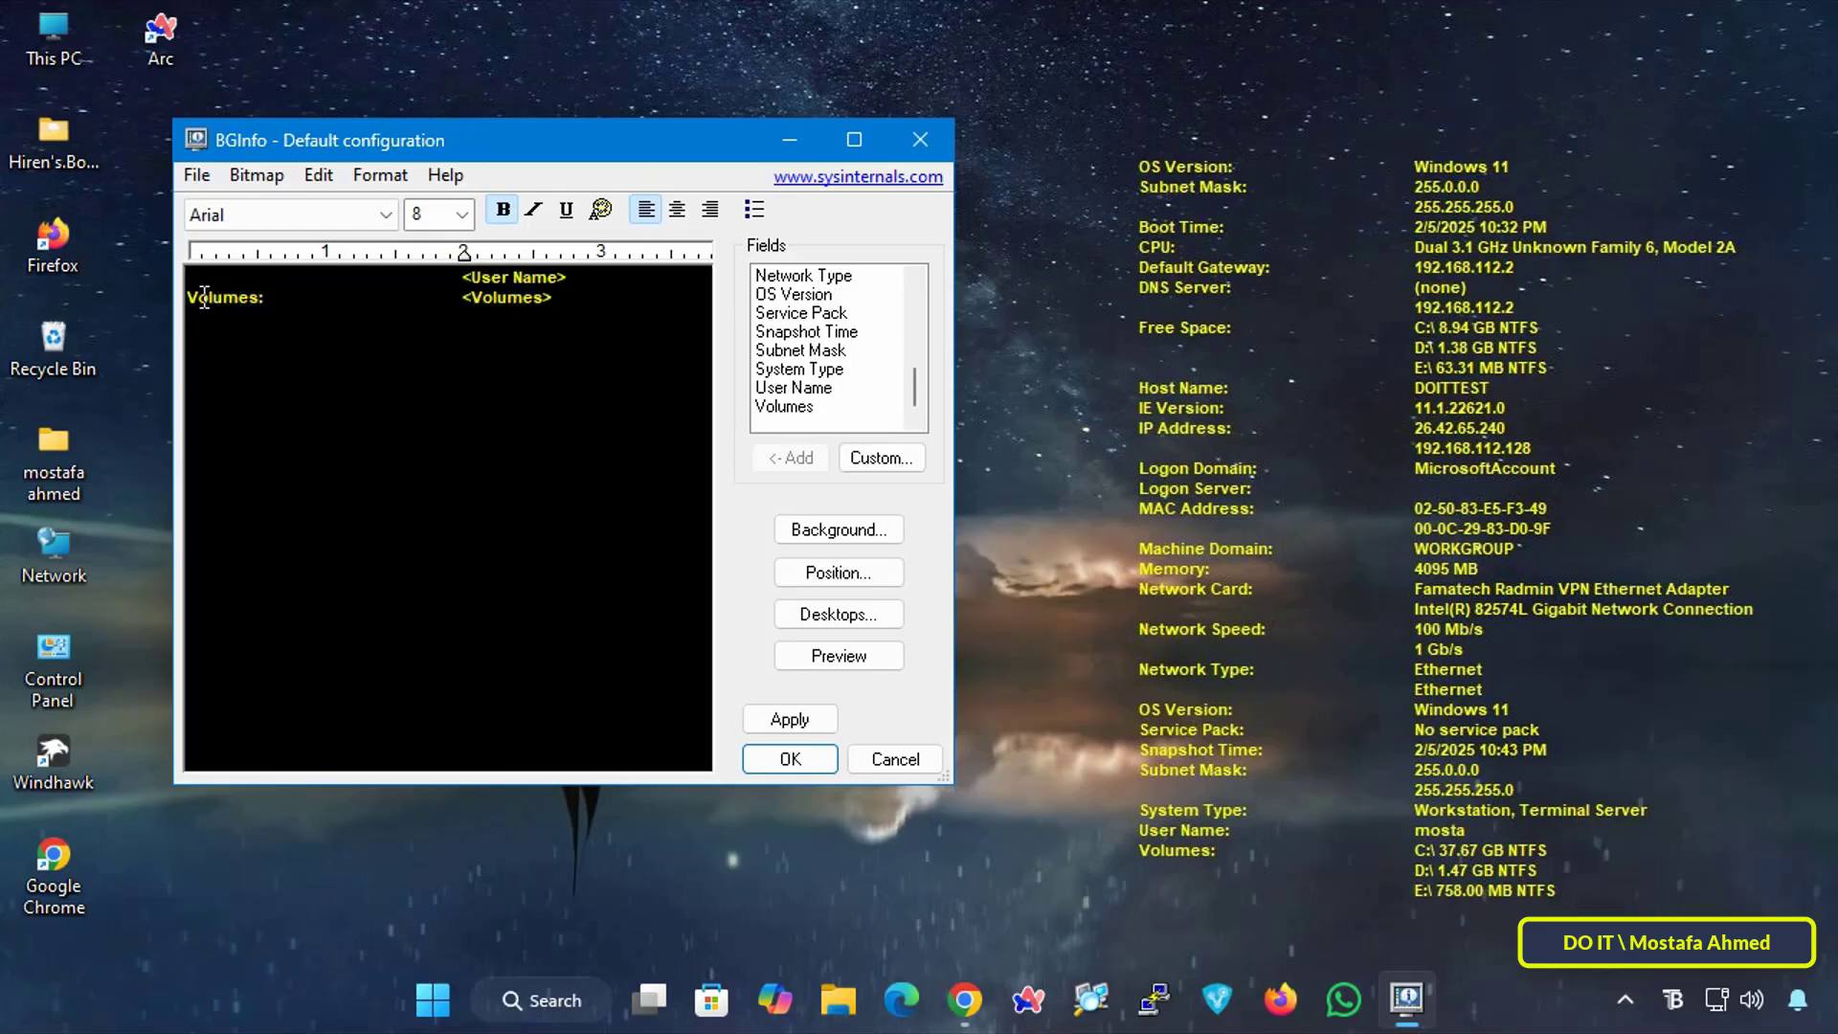
left_click_drag(589, 297, 184, 298)
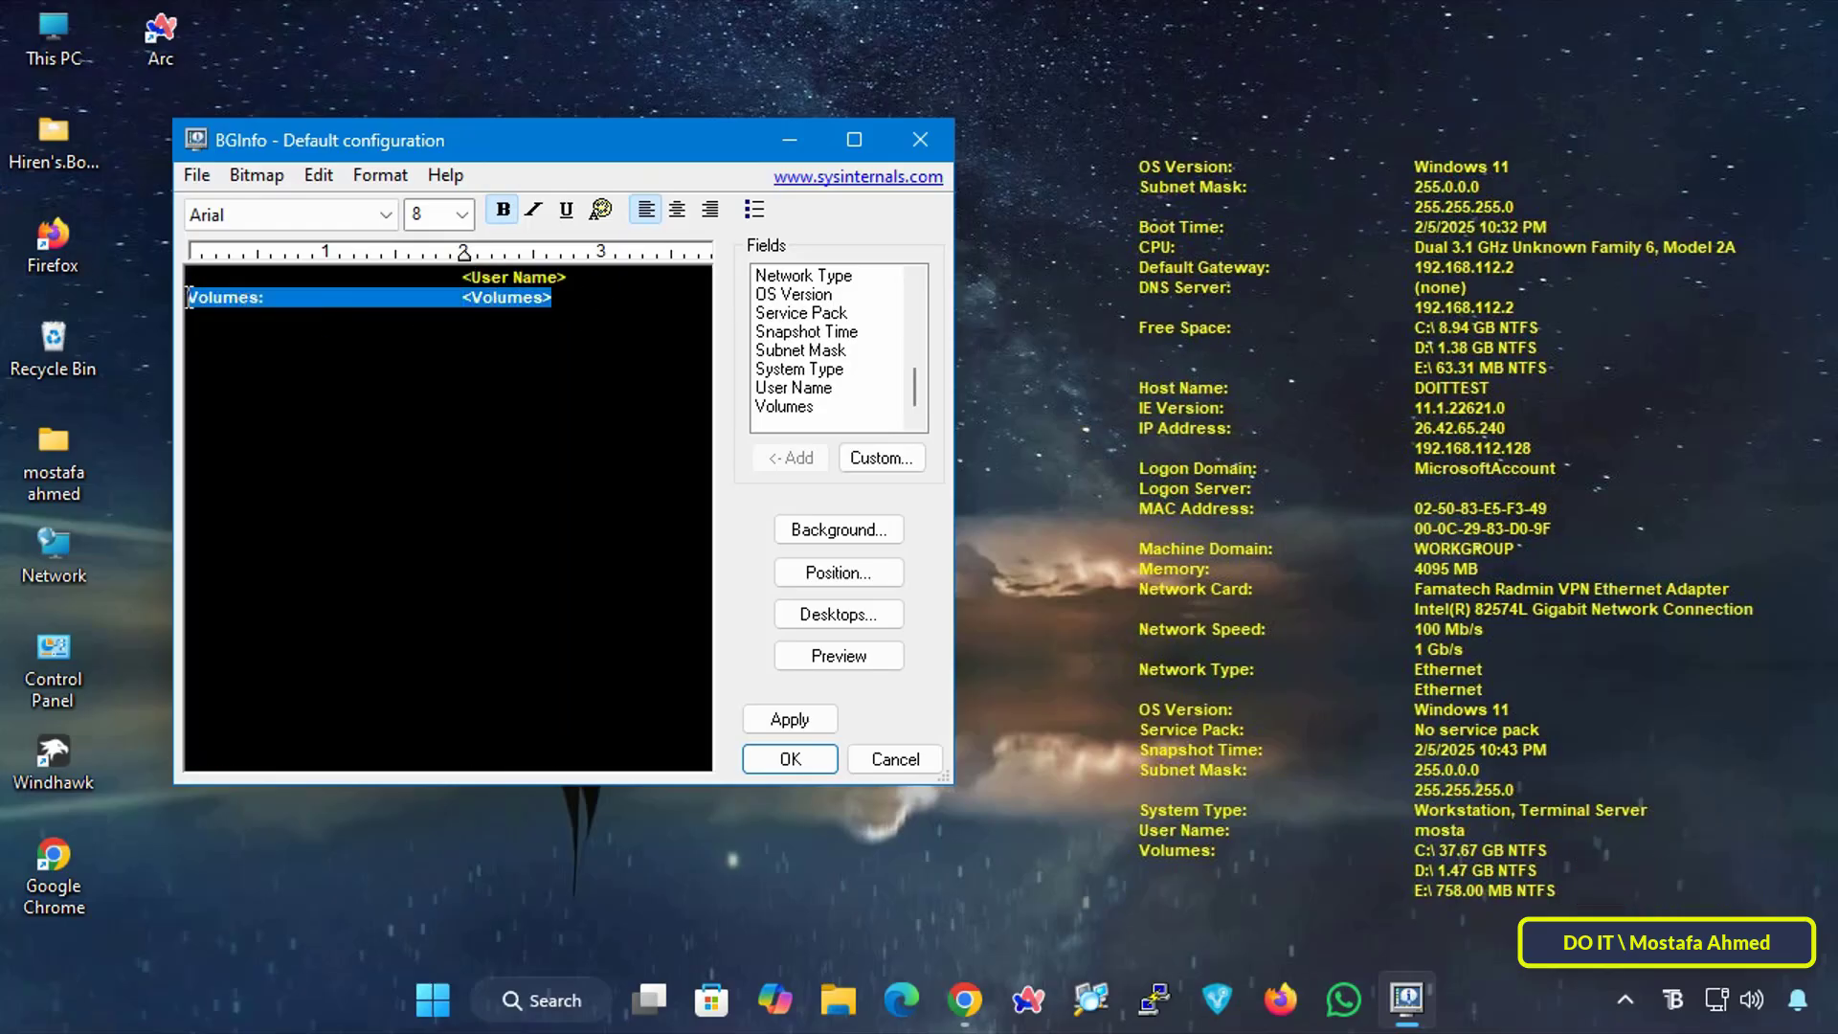
left_click(185, 280)
key("shift+Down")
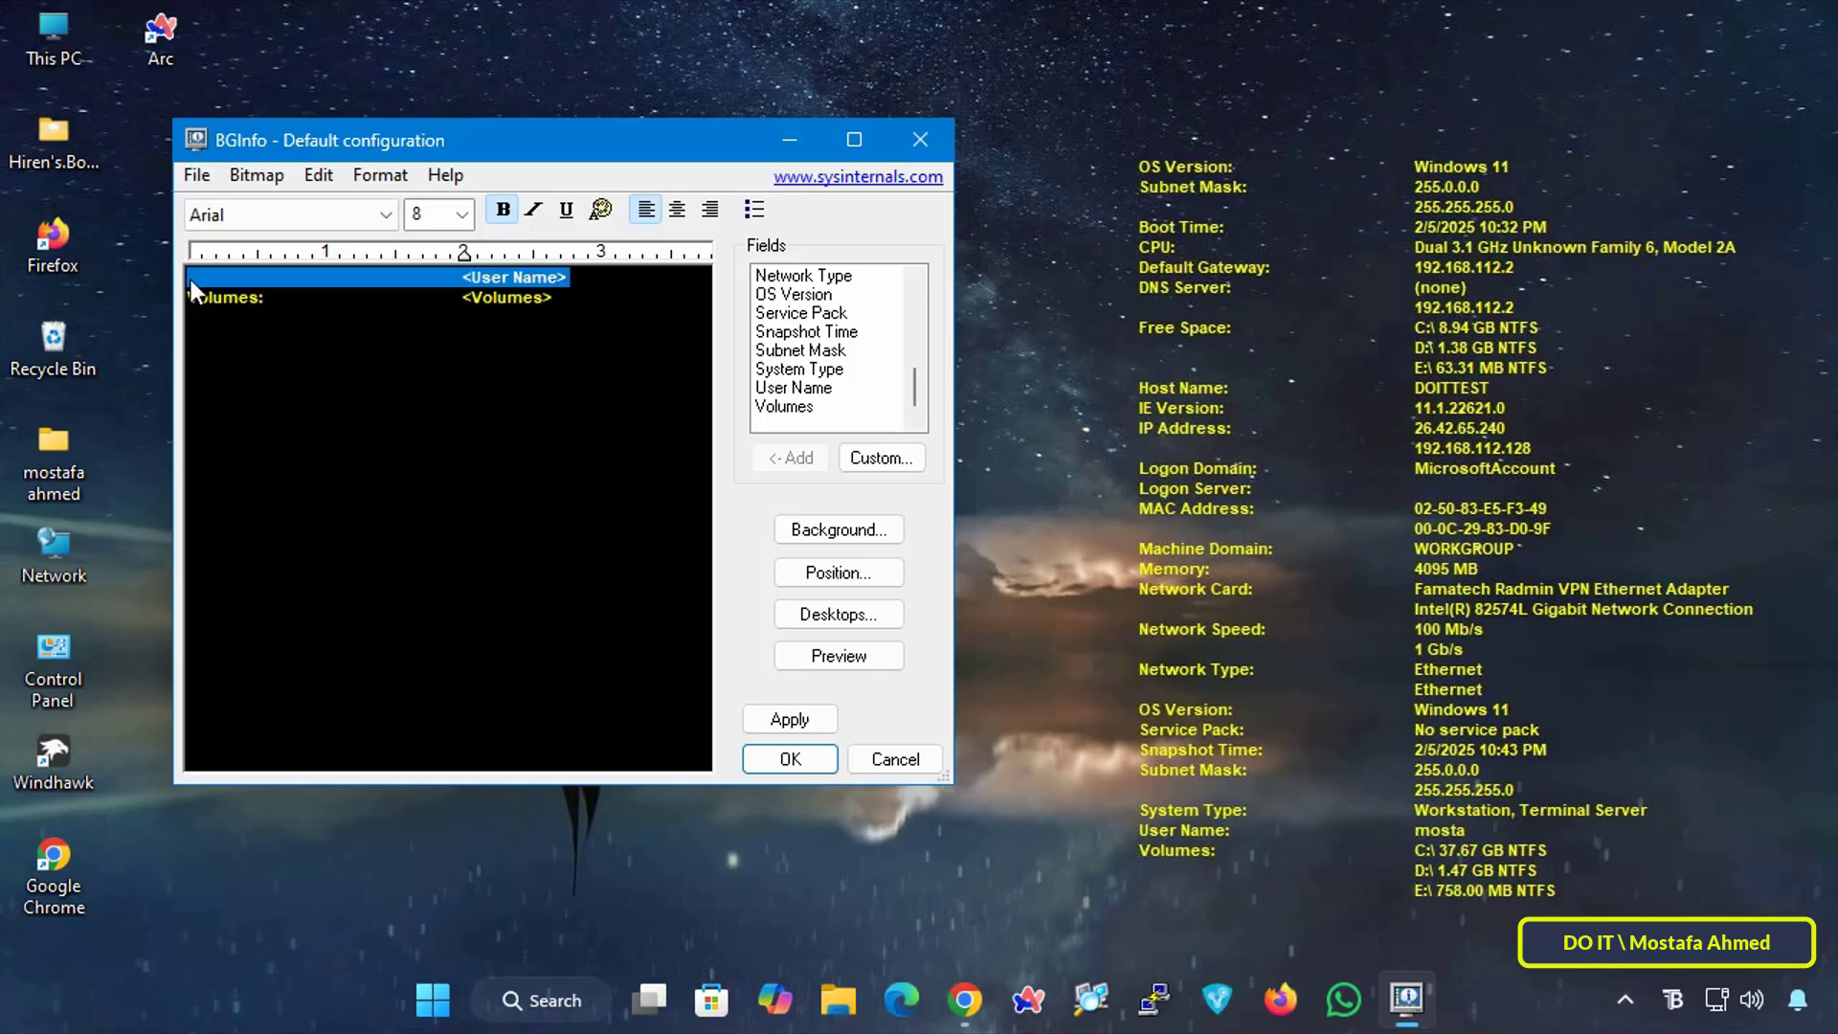
key("Delete")
key("shift+End")
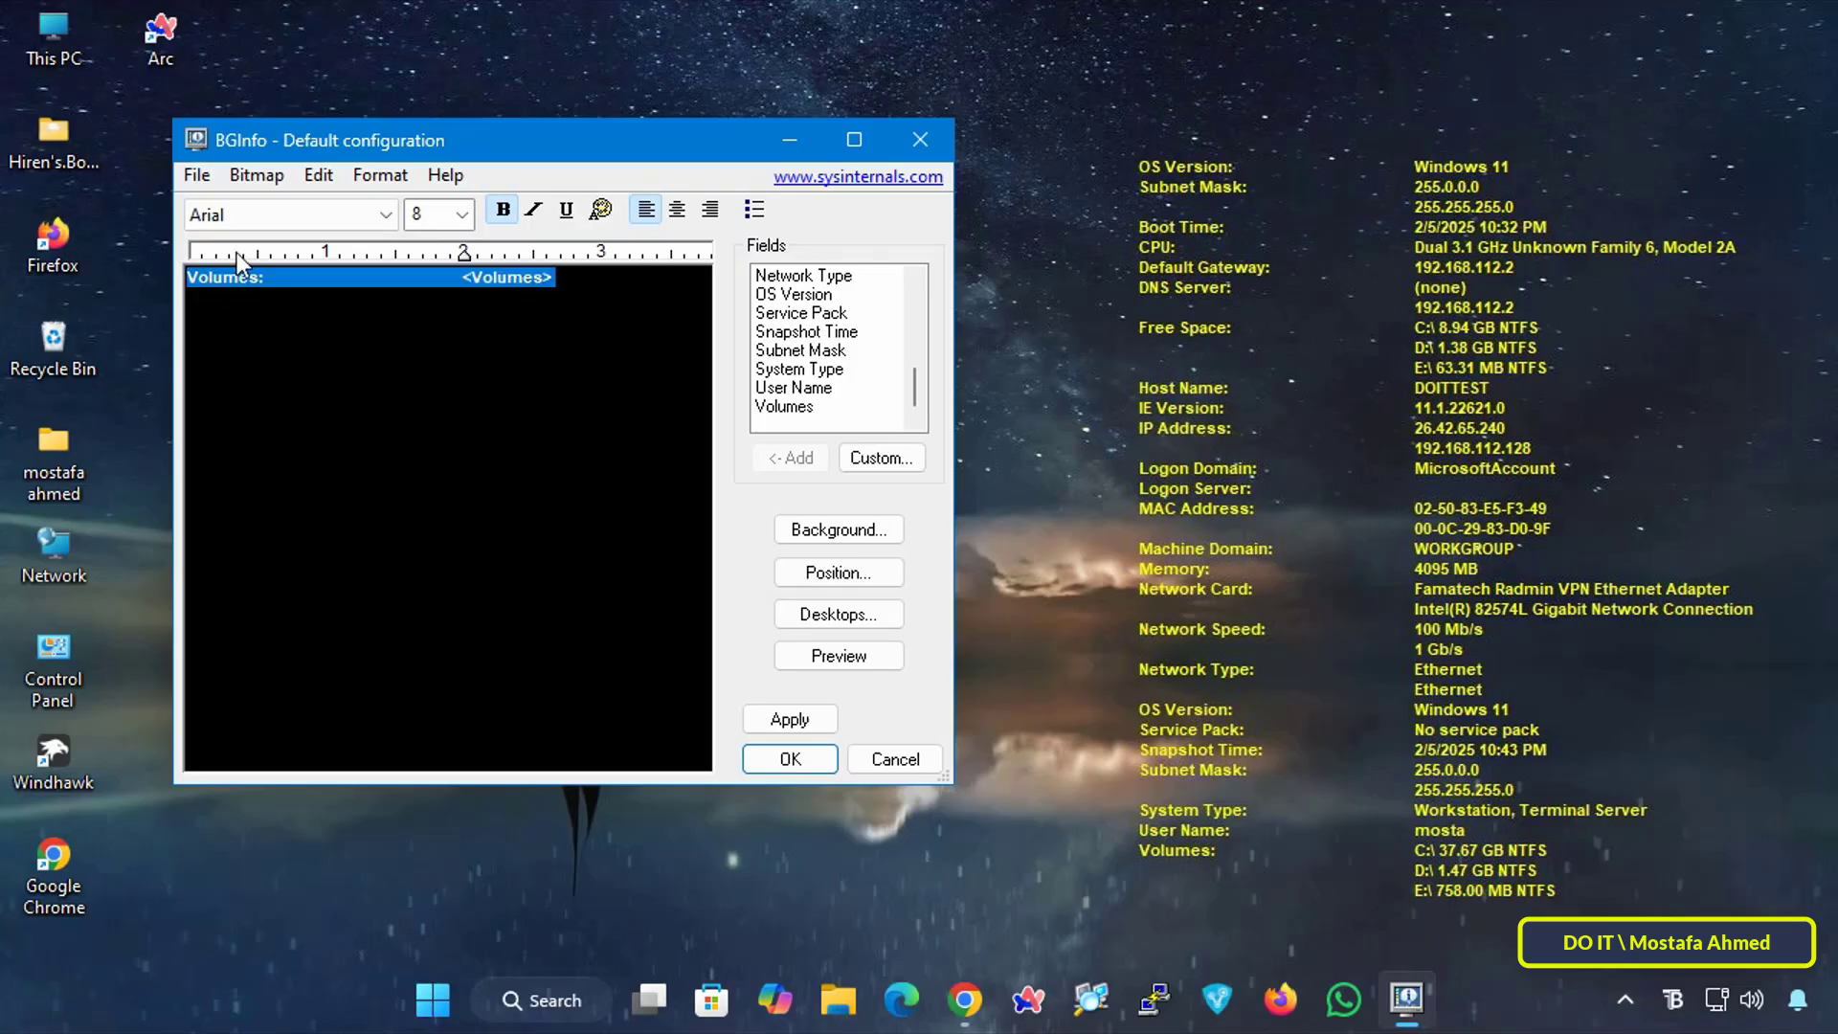
key("Delete")
left_click(797, 755)
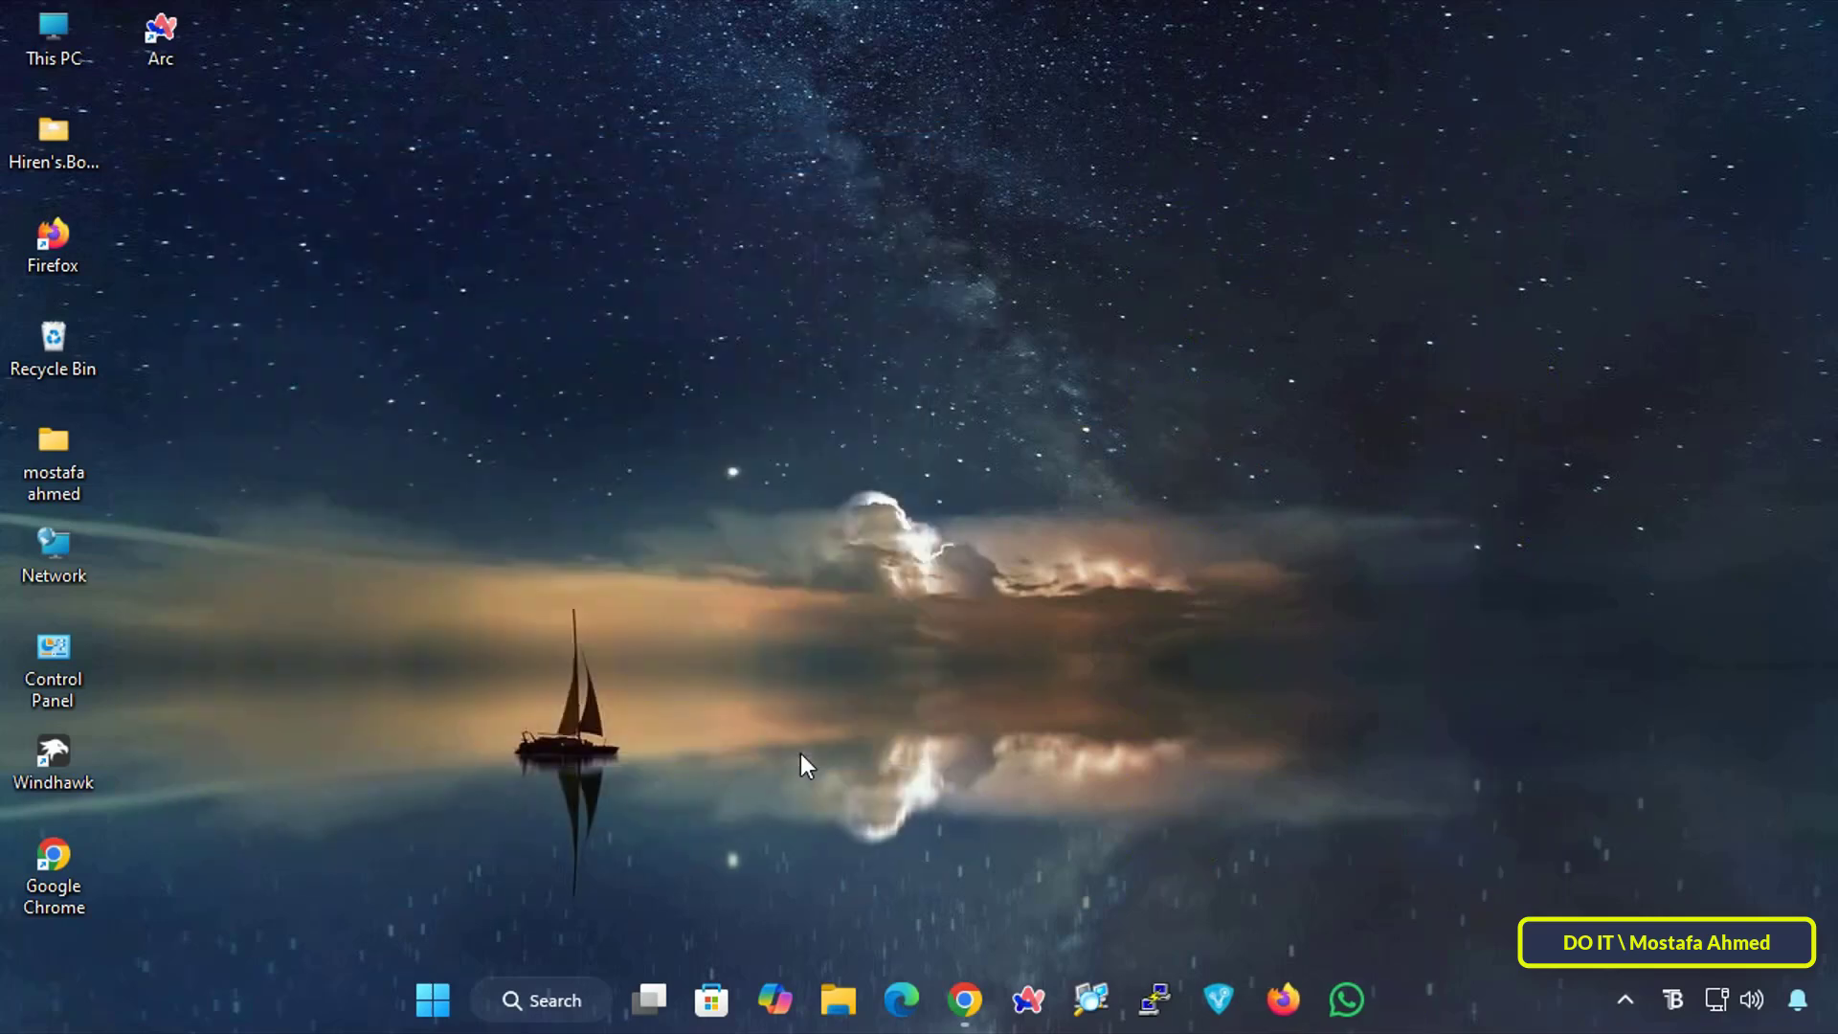